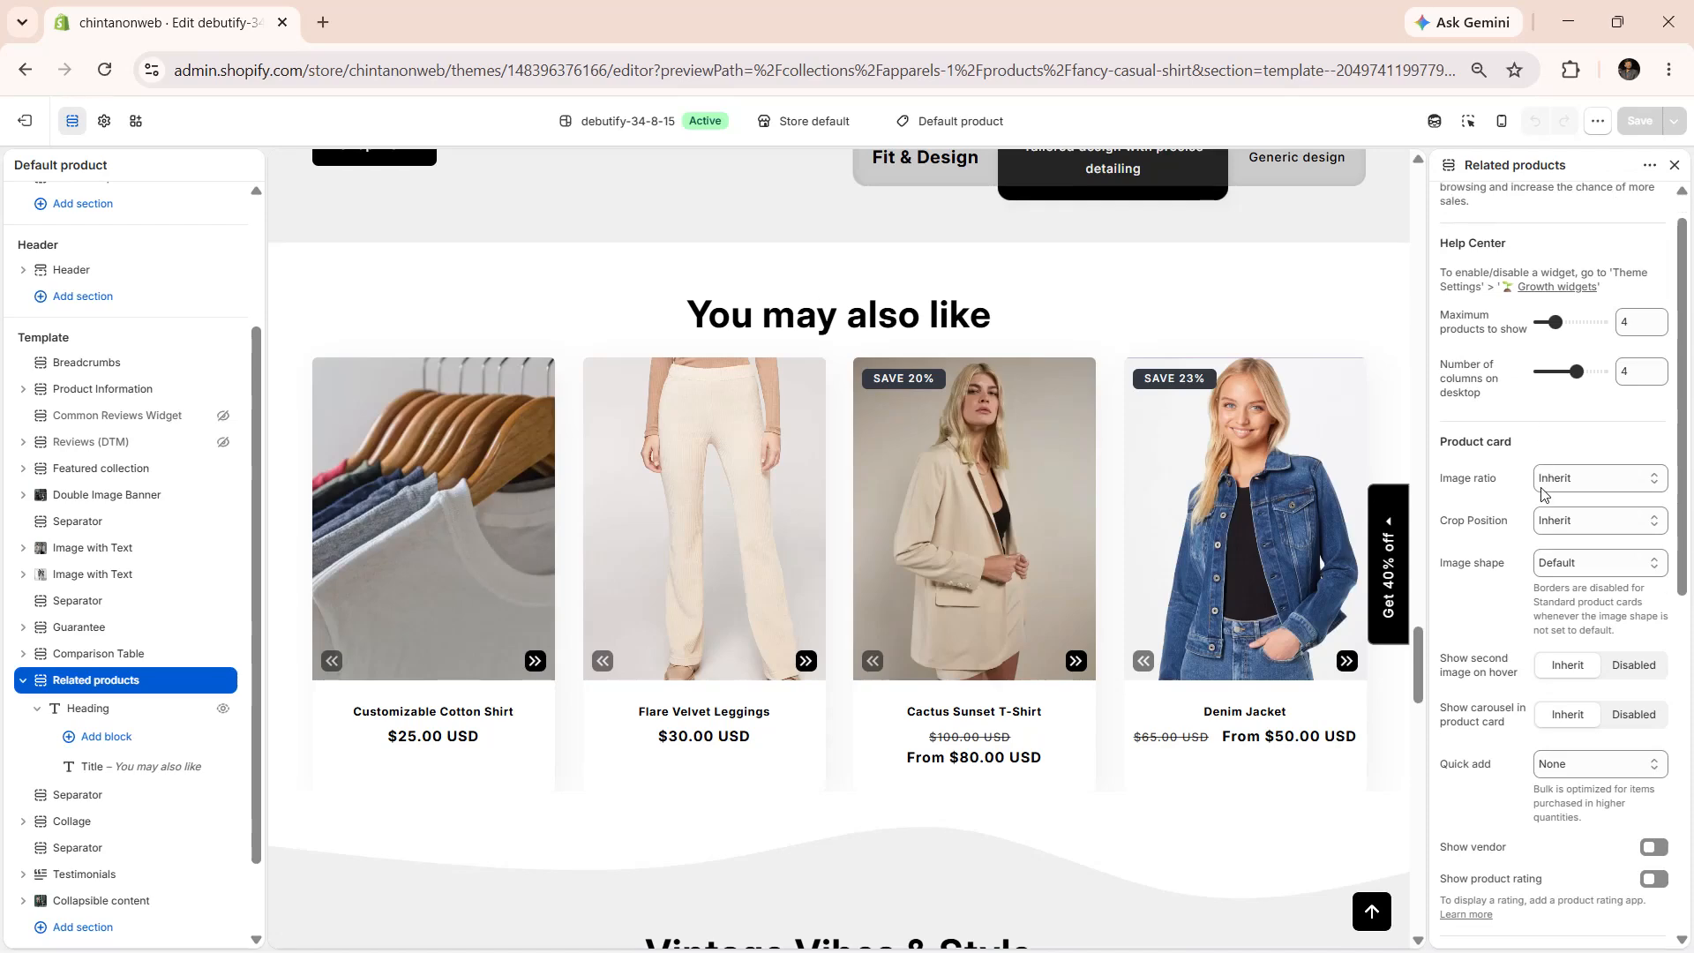
- Look over the Related products section's settings and those of its "You may also like" title block
scroll(1515, 540, "up", 8)
scroll(1516, 540, "up", 2)
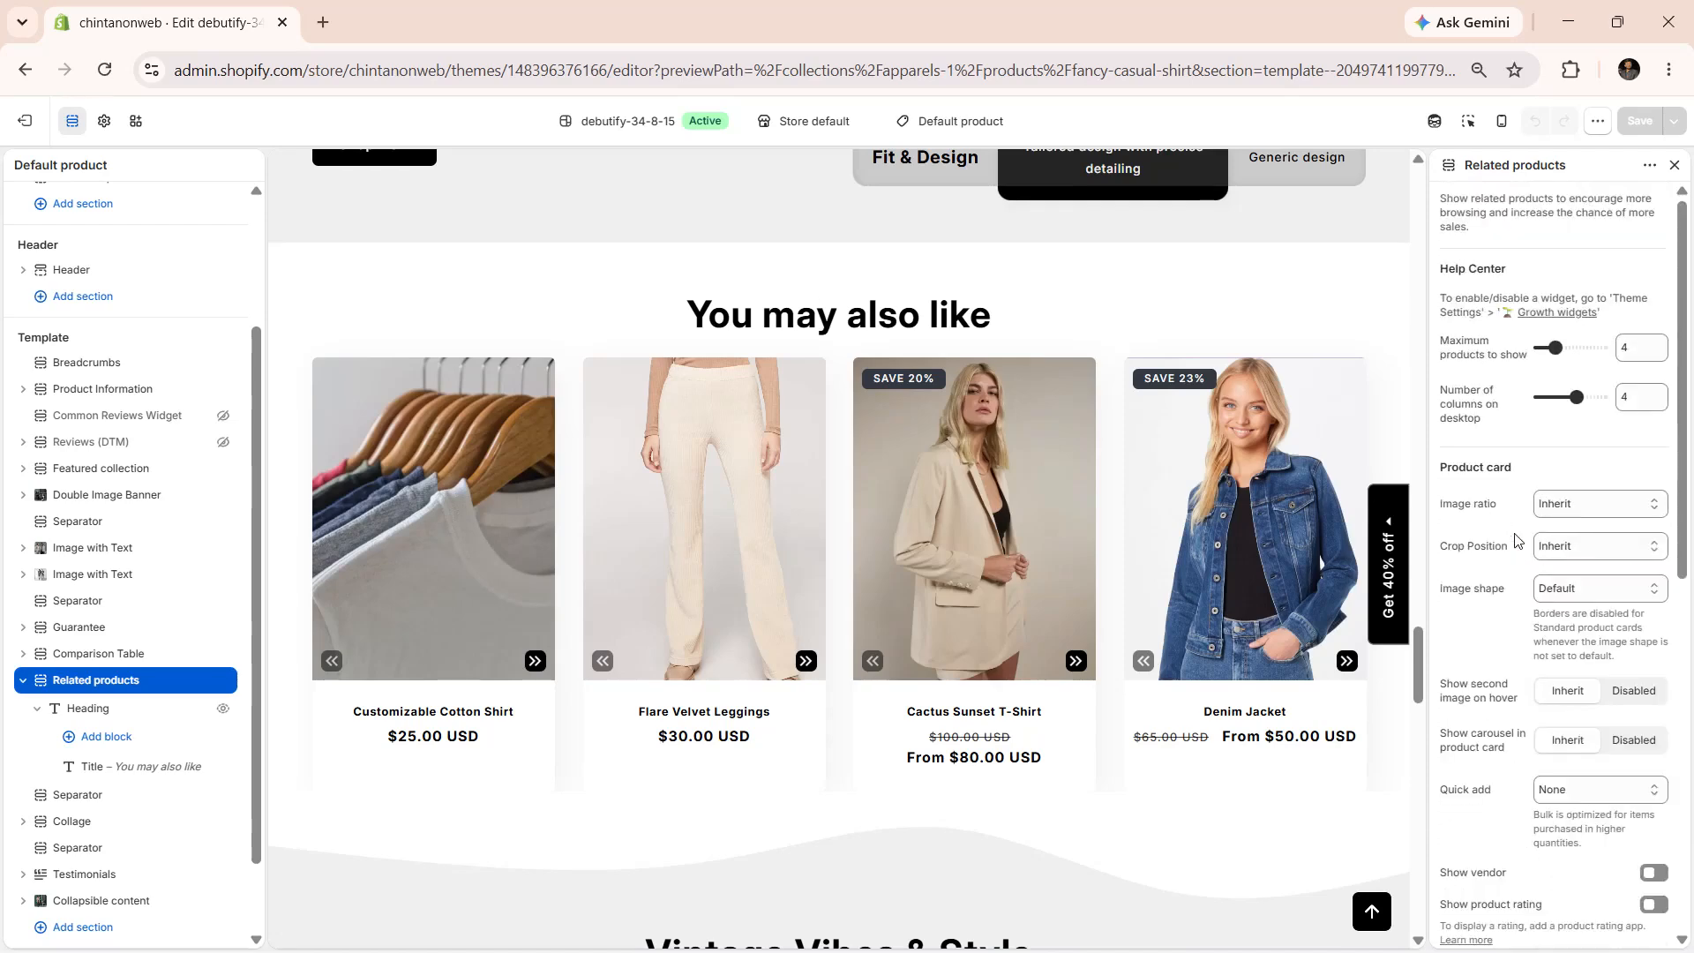
left_click(92, 767)
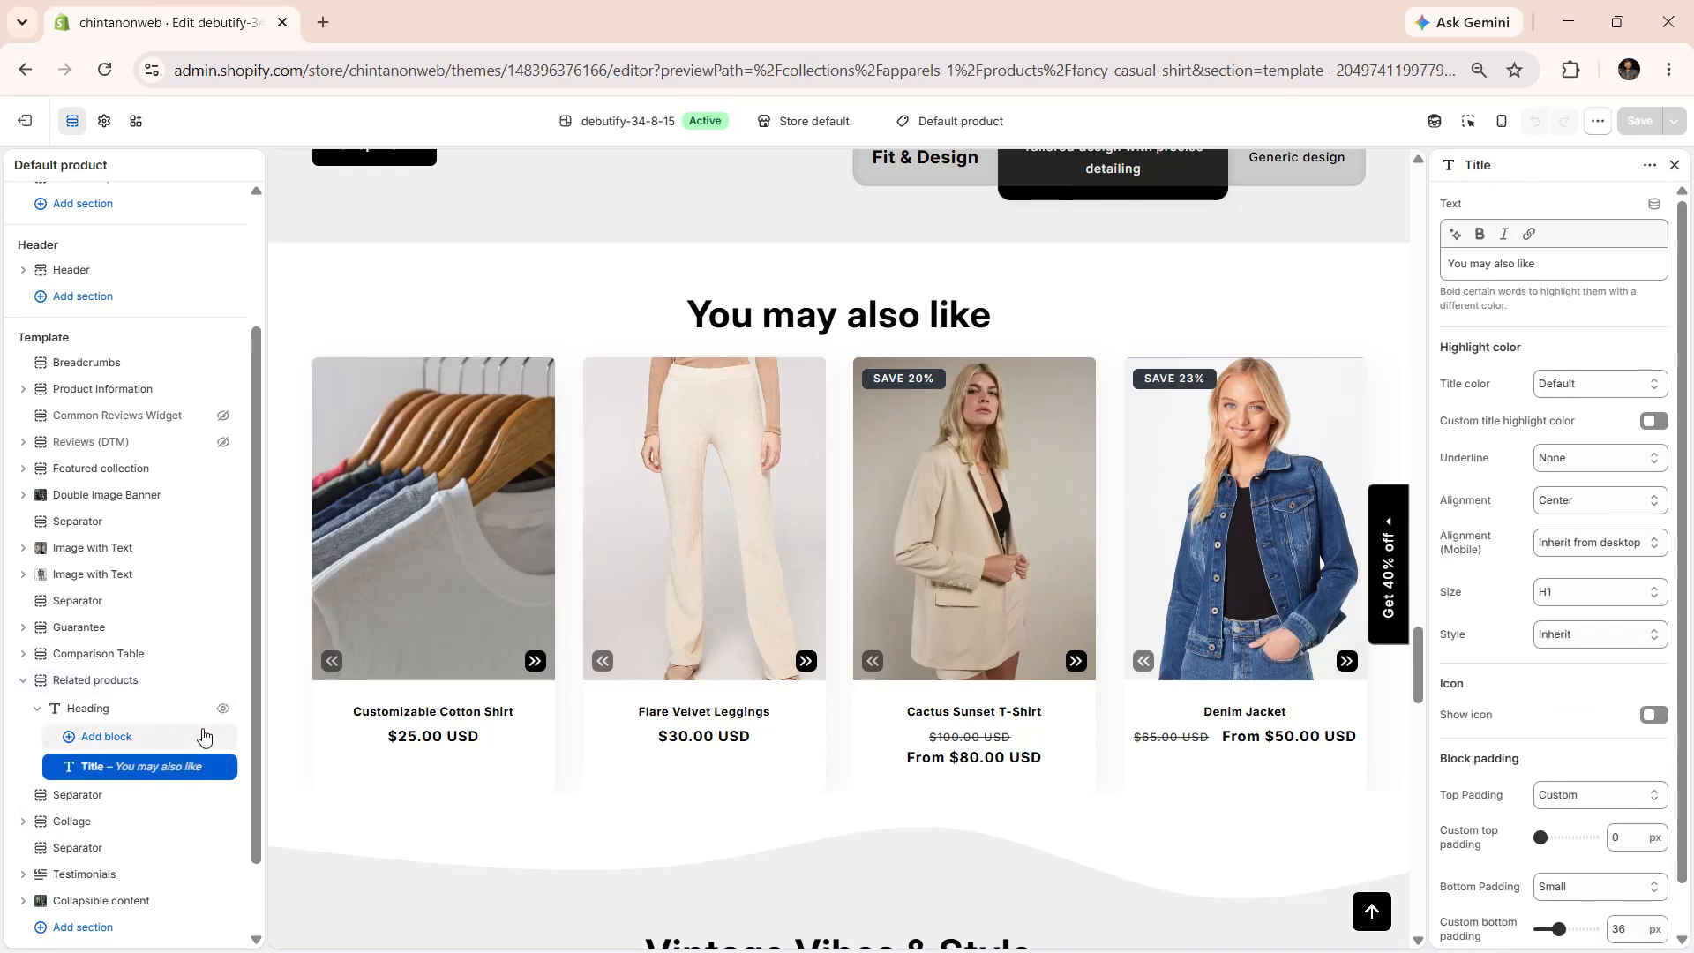
scroll(1564, 572, "down", 1)
scroll(1564, 572, "up", 1)
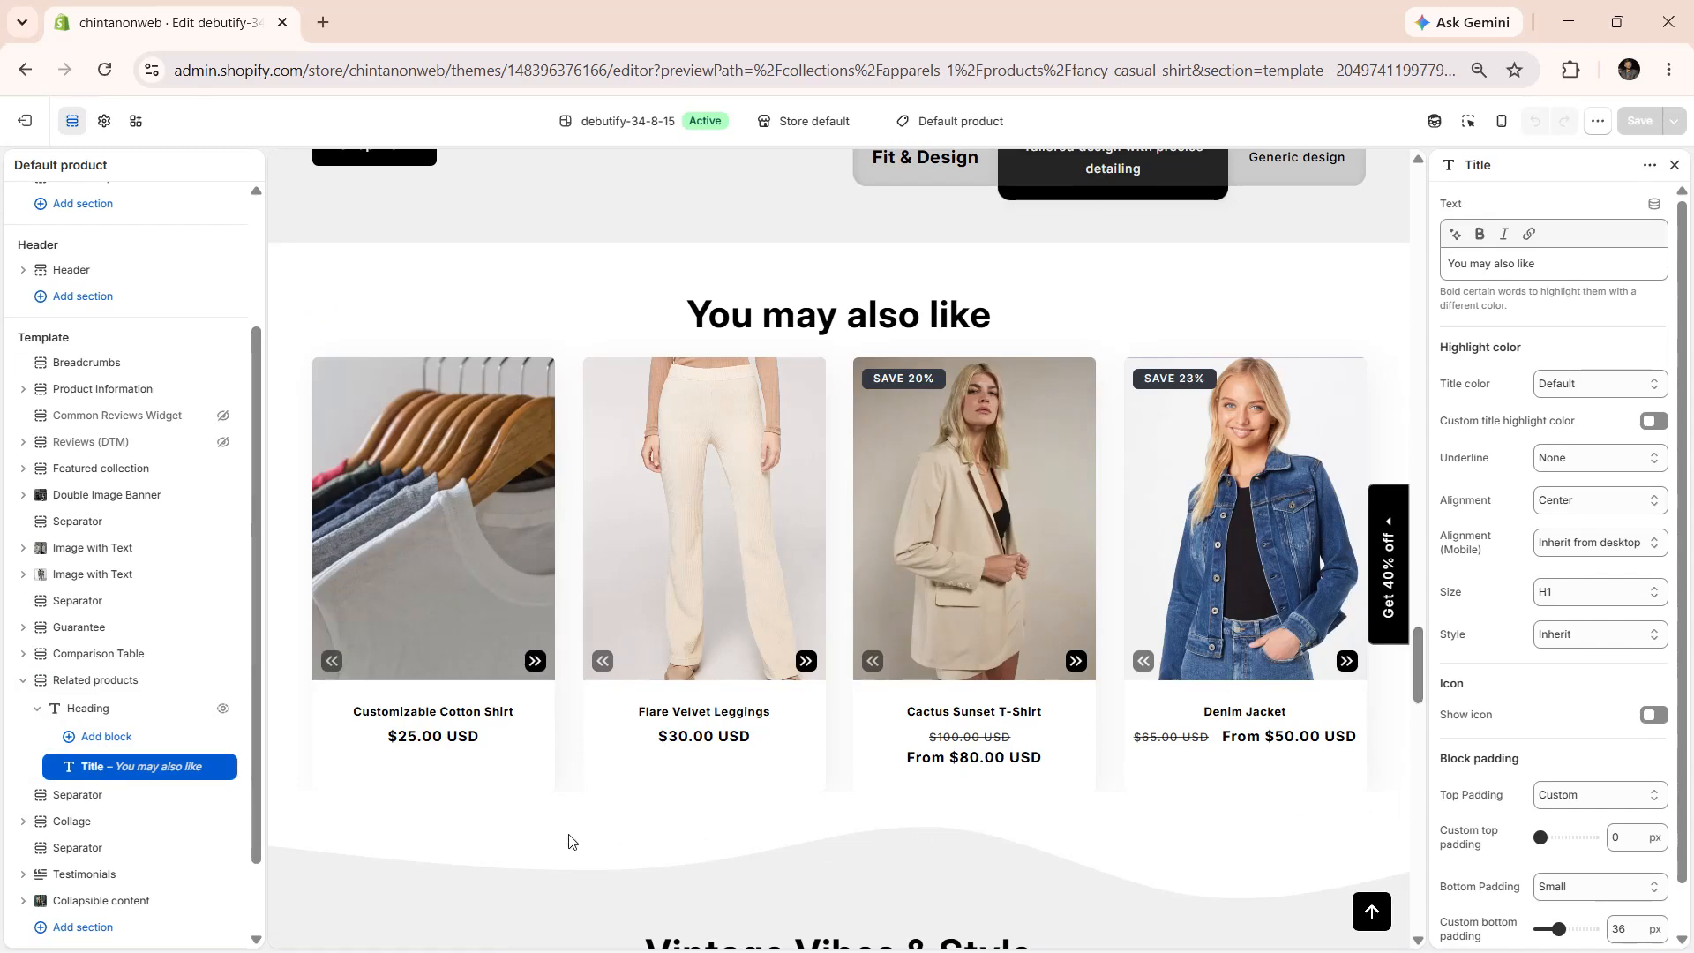
scroll(845, 281, "up", 20)
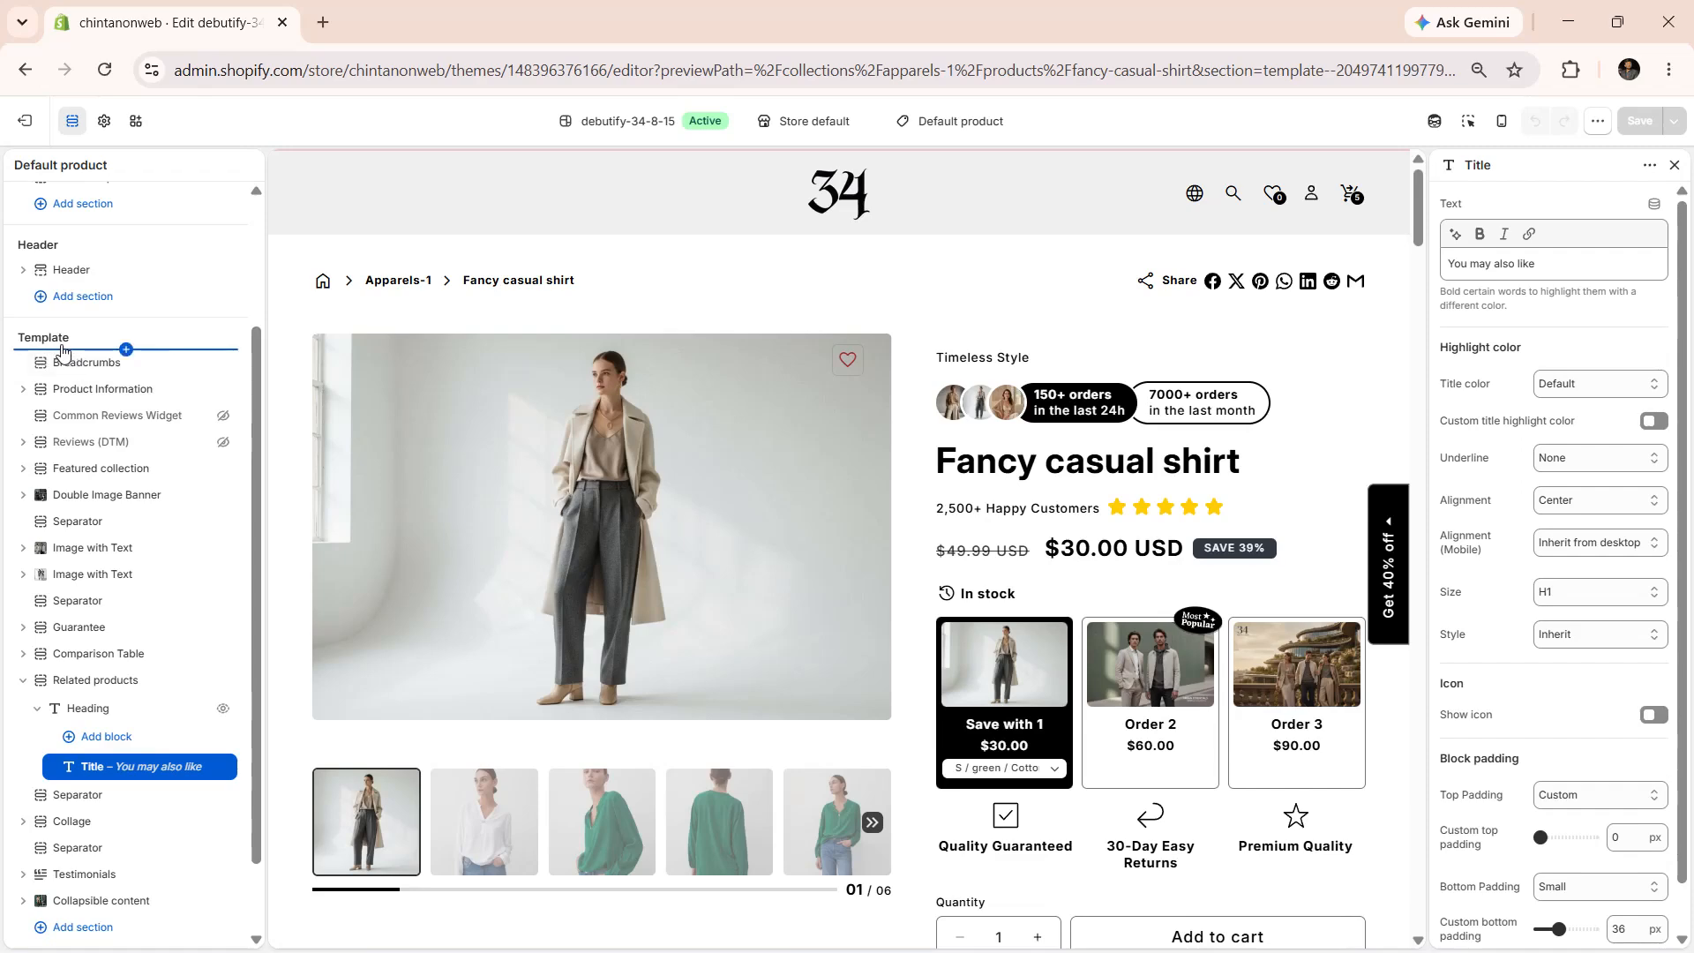
left_click(76, 687)
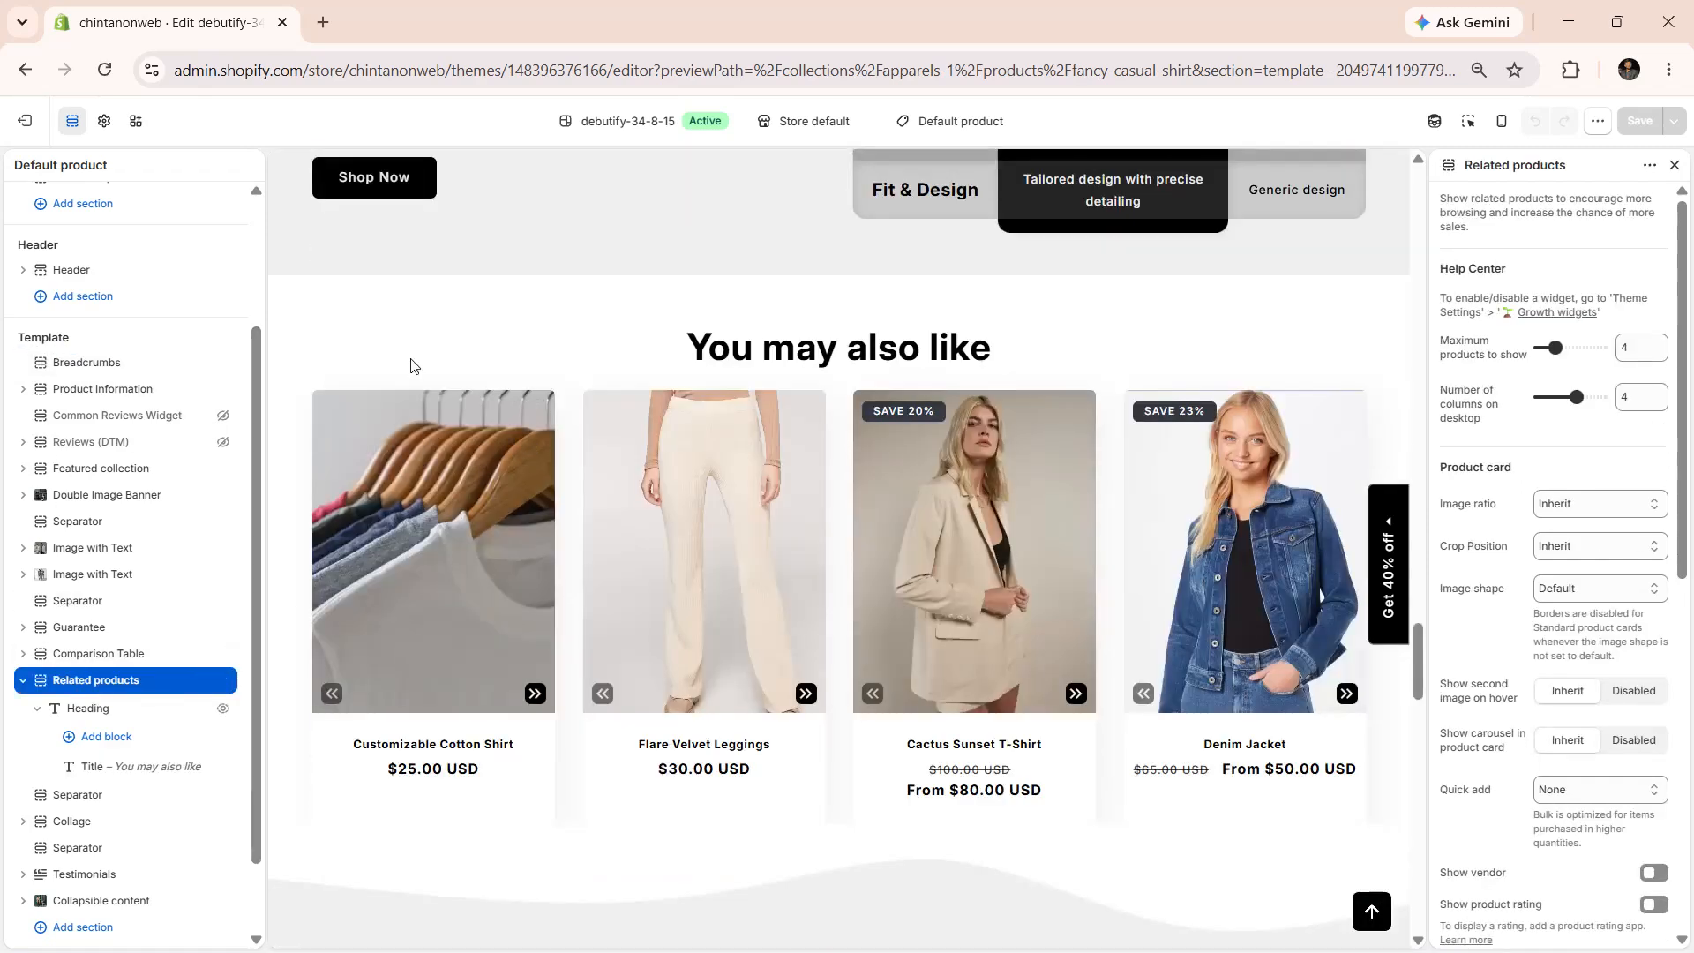
- Look through the Growth widgets / sections in the theme settings, and return to the Related products section settings
left_click(105, 123)
left_click(109, 422)
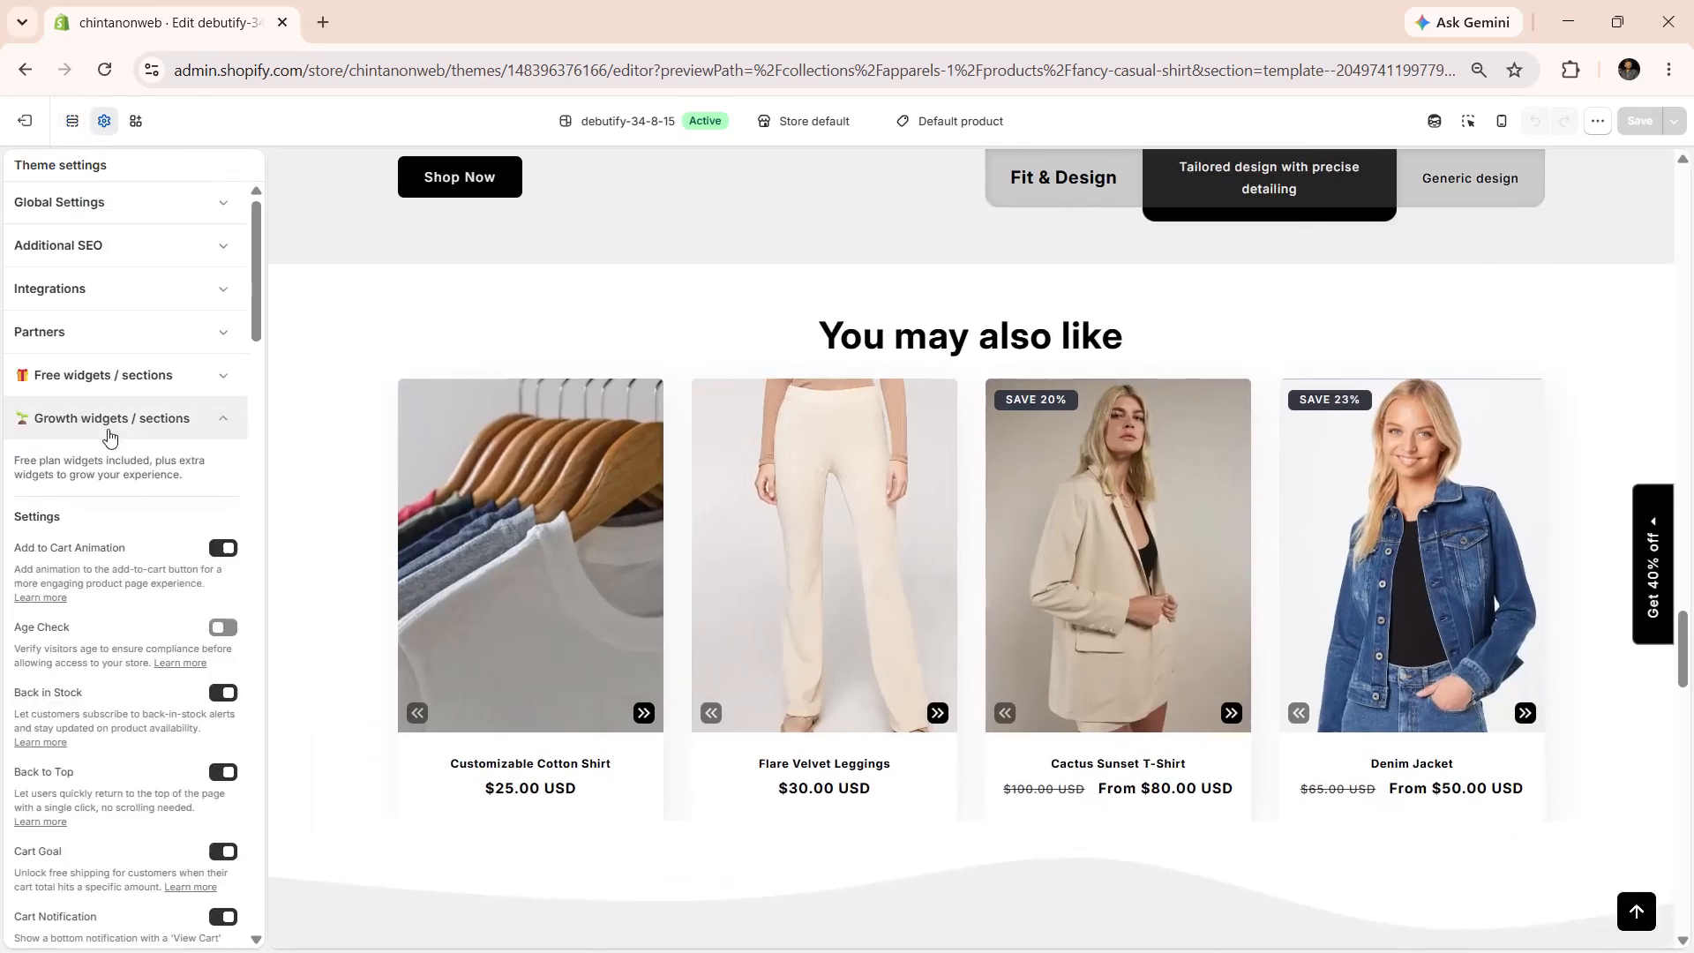
scroll(108, 435, "down", 15)
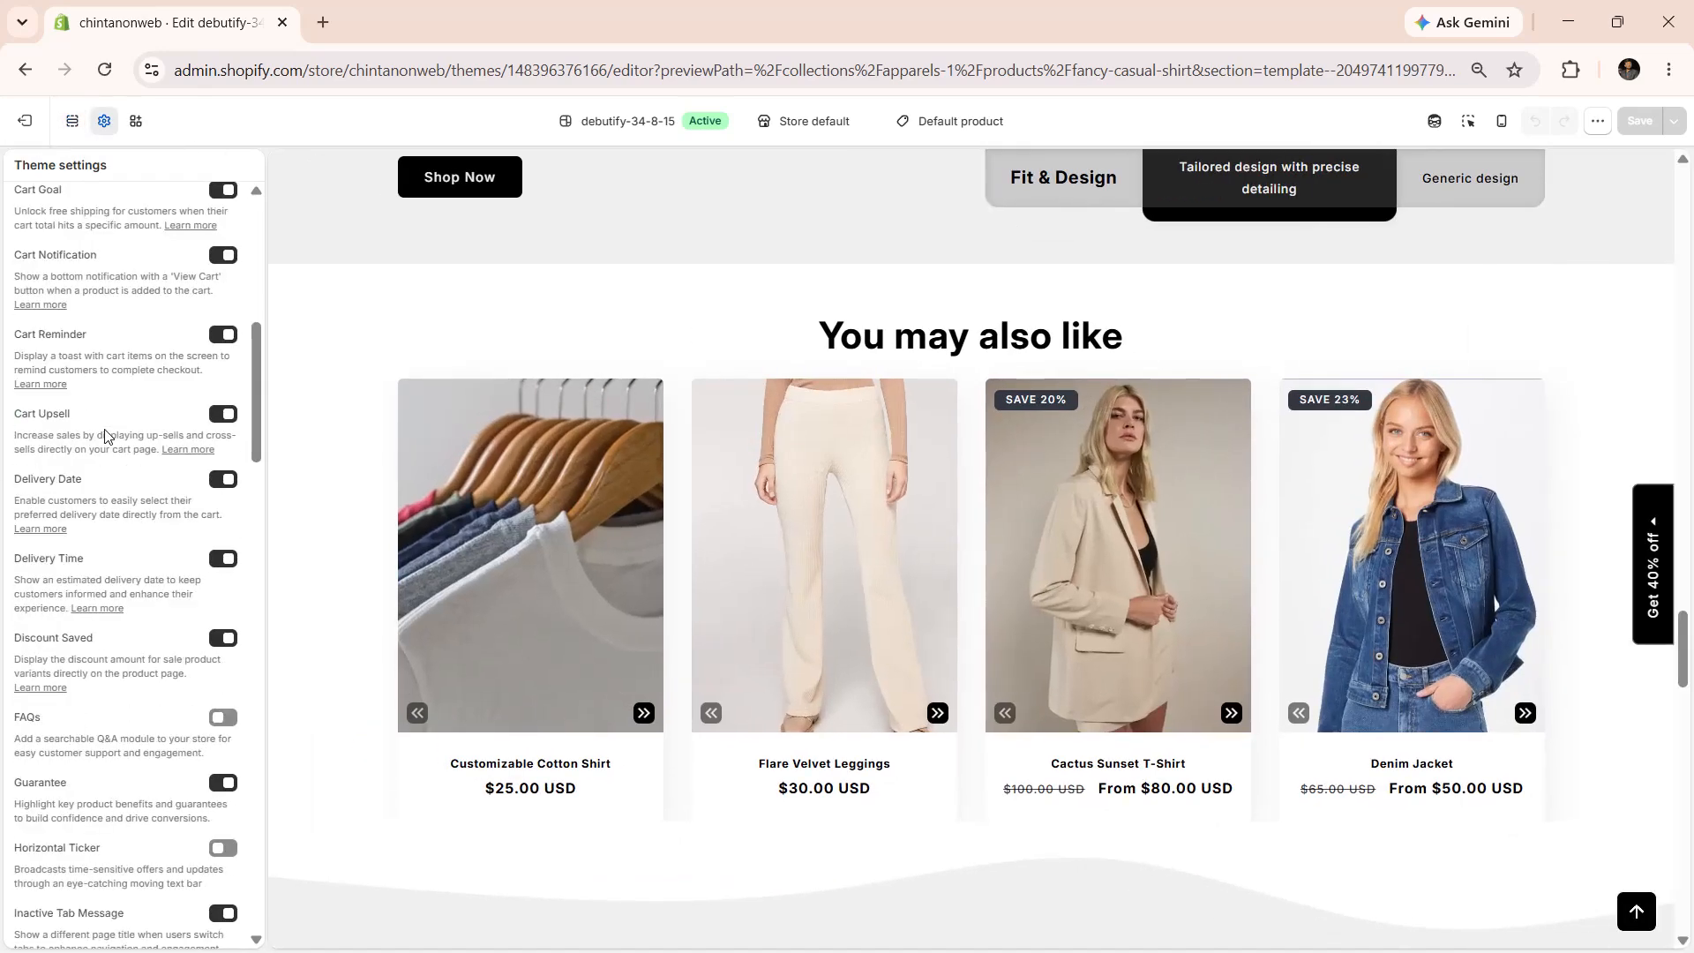
left_click(69, 128)
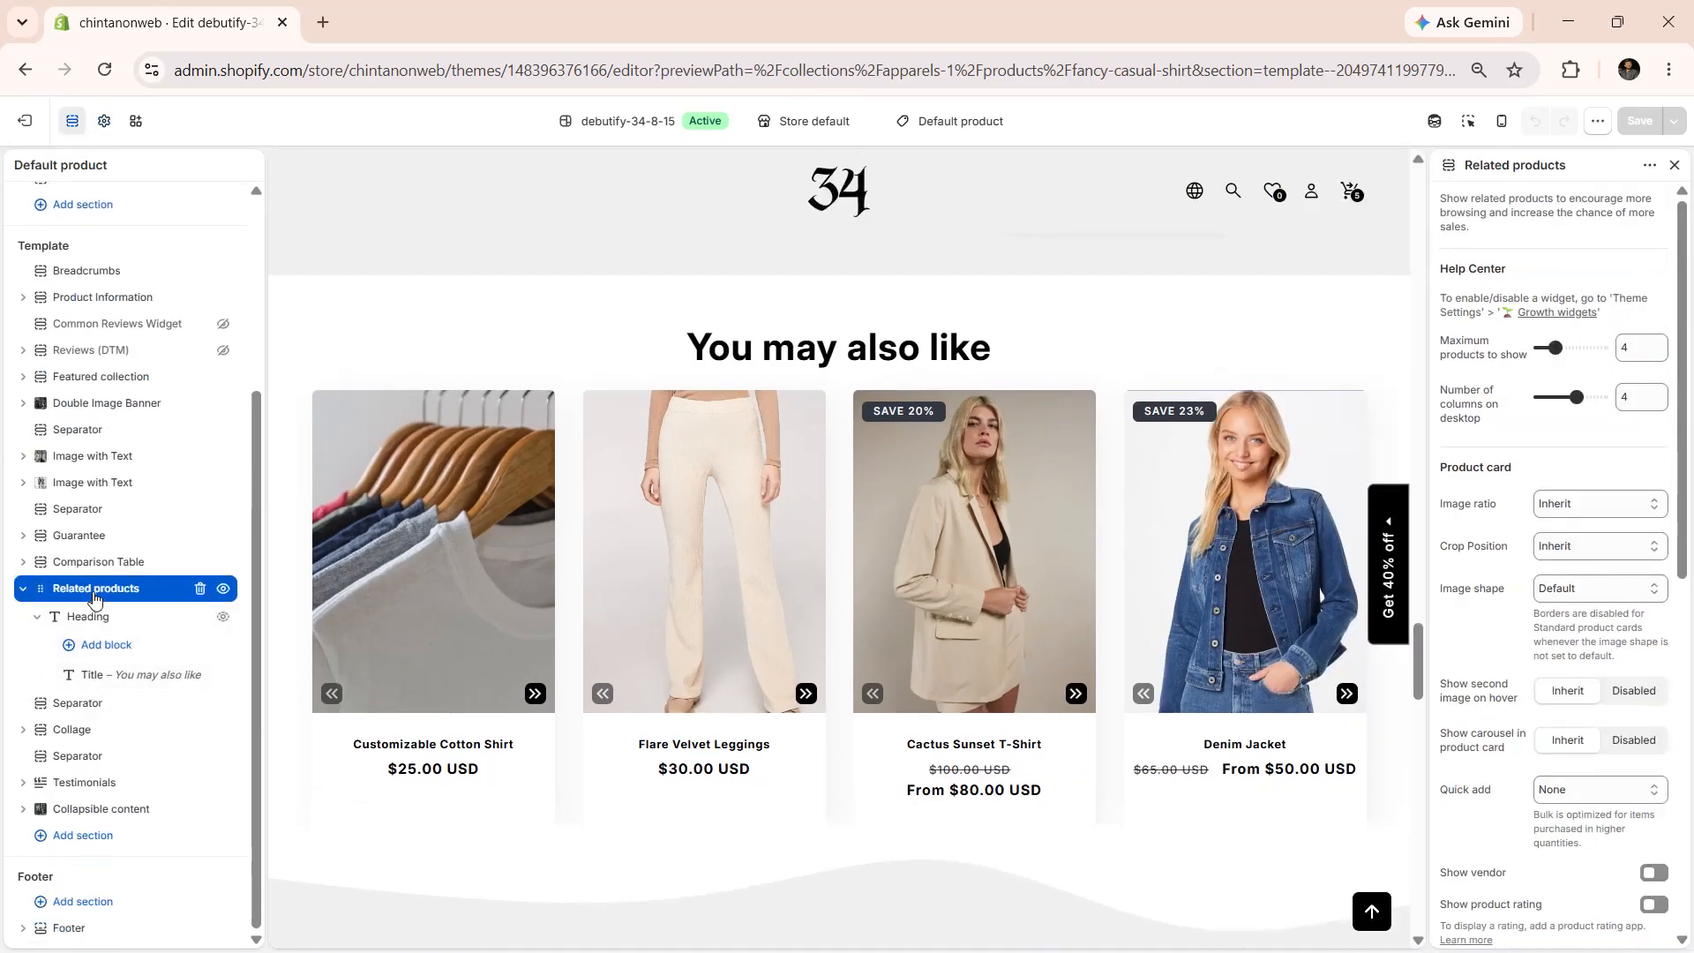
- Search the sections that can be added to the template for "pro" to find Related products, and close the list
left_click(80, 893)
type("pro")
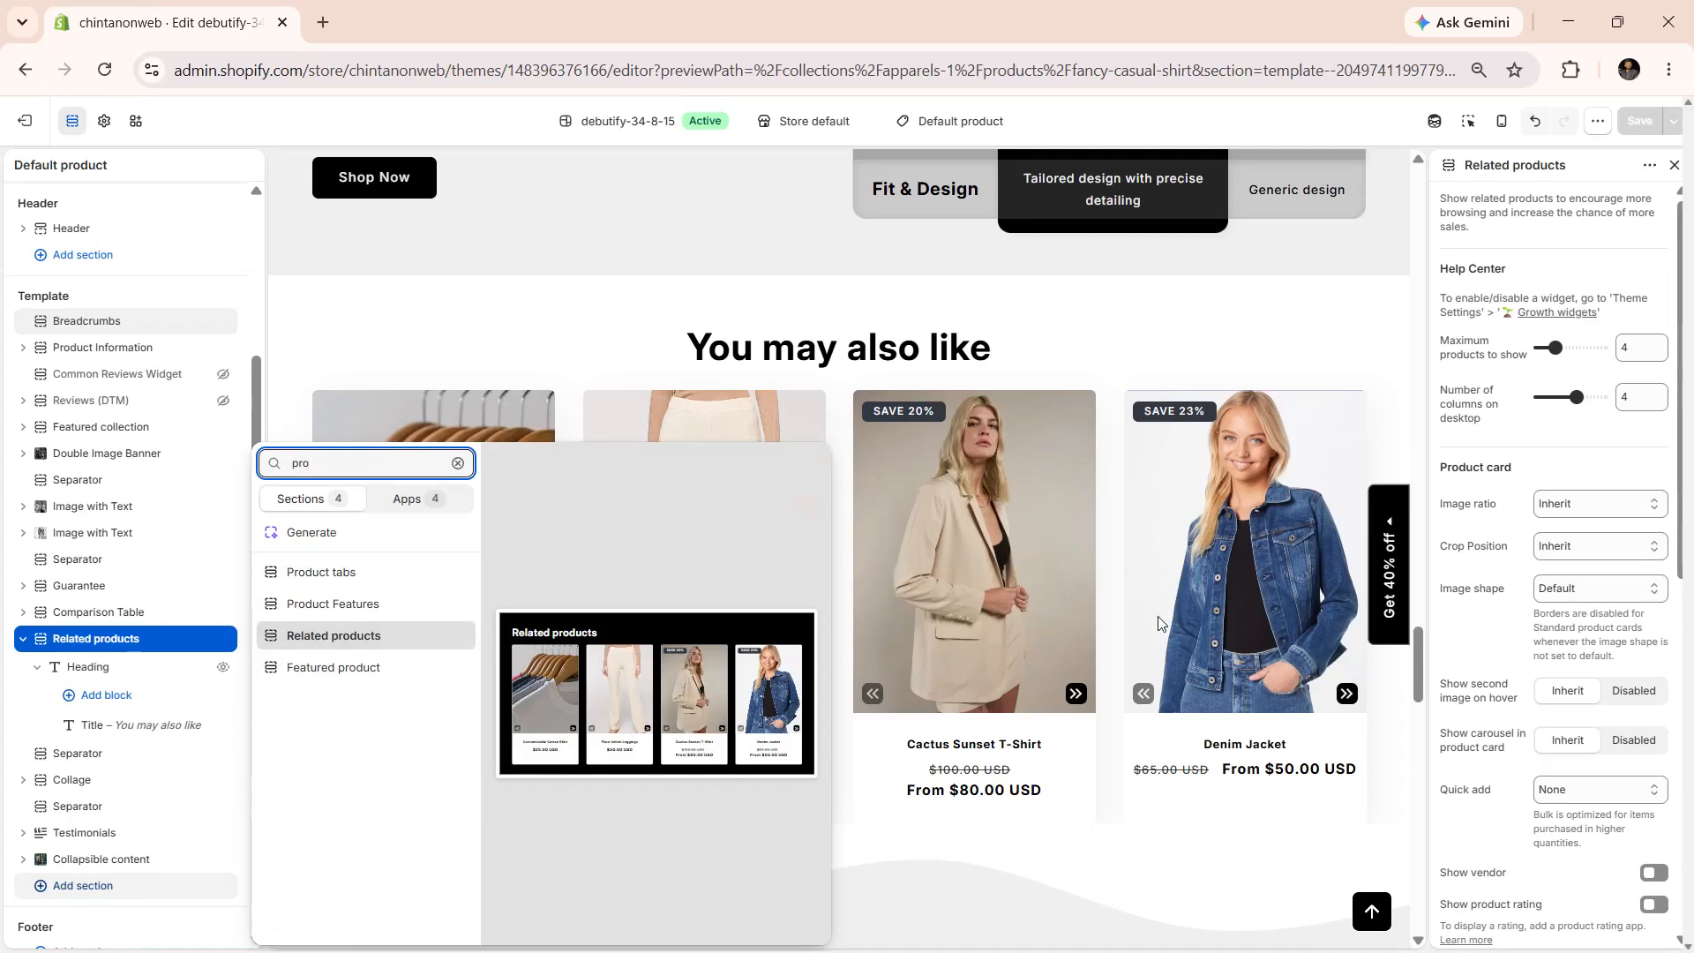
left_click(1467, 357)
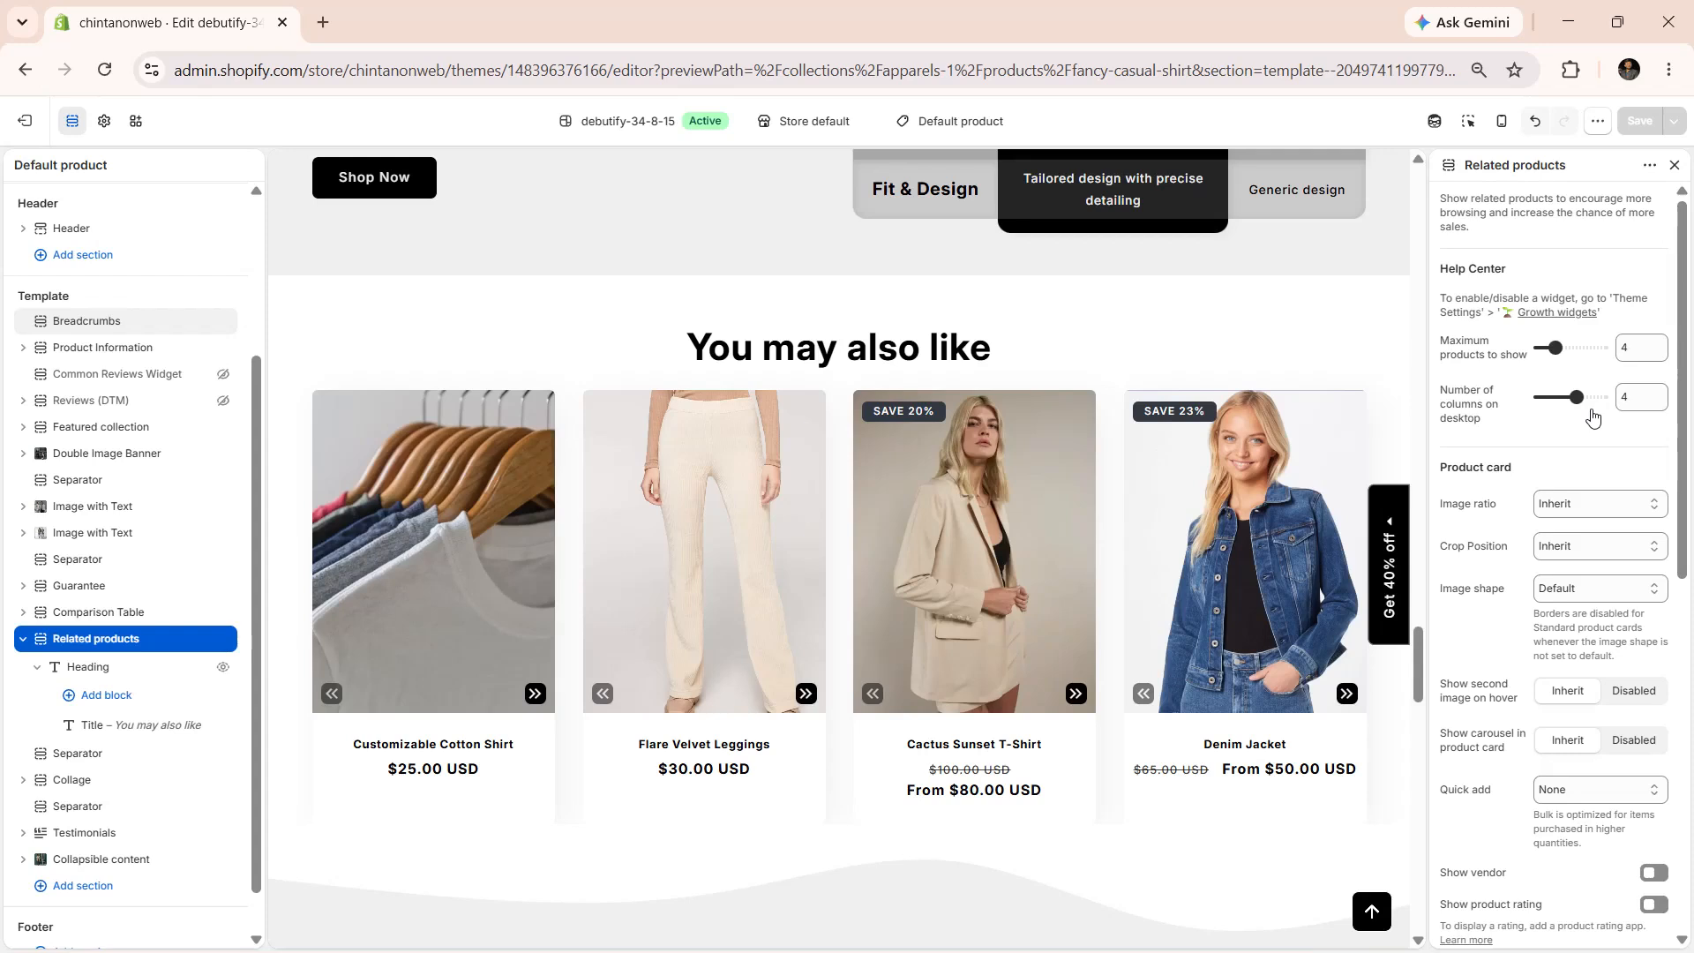
- Review the available image ratio, crop position and image shape options for the related products' cards
left_click(1566, 510)
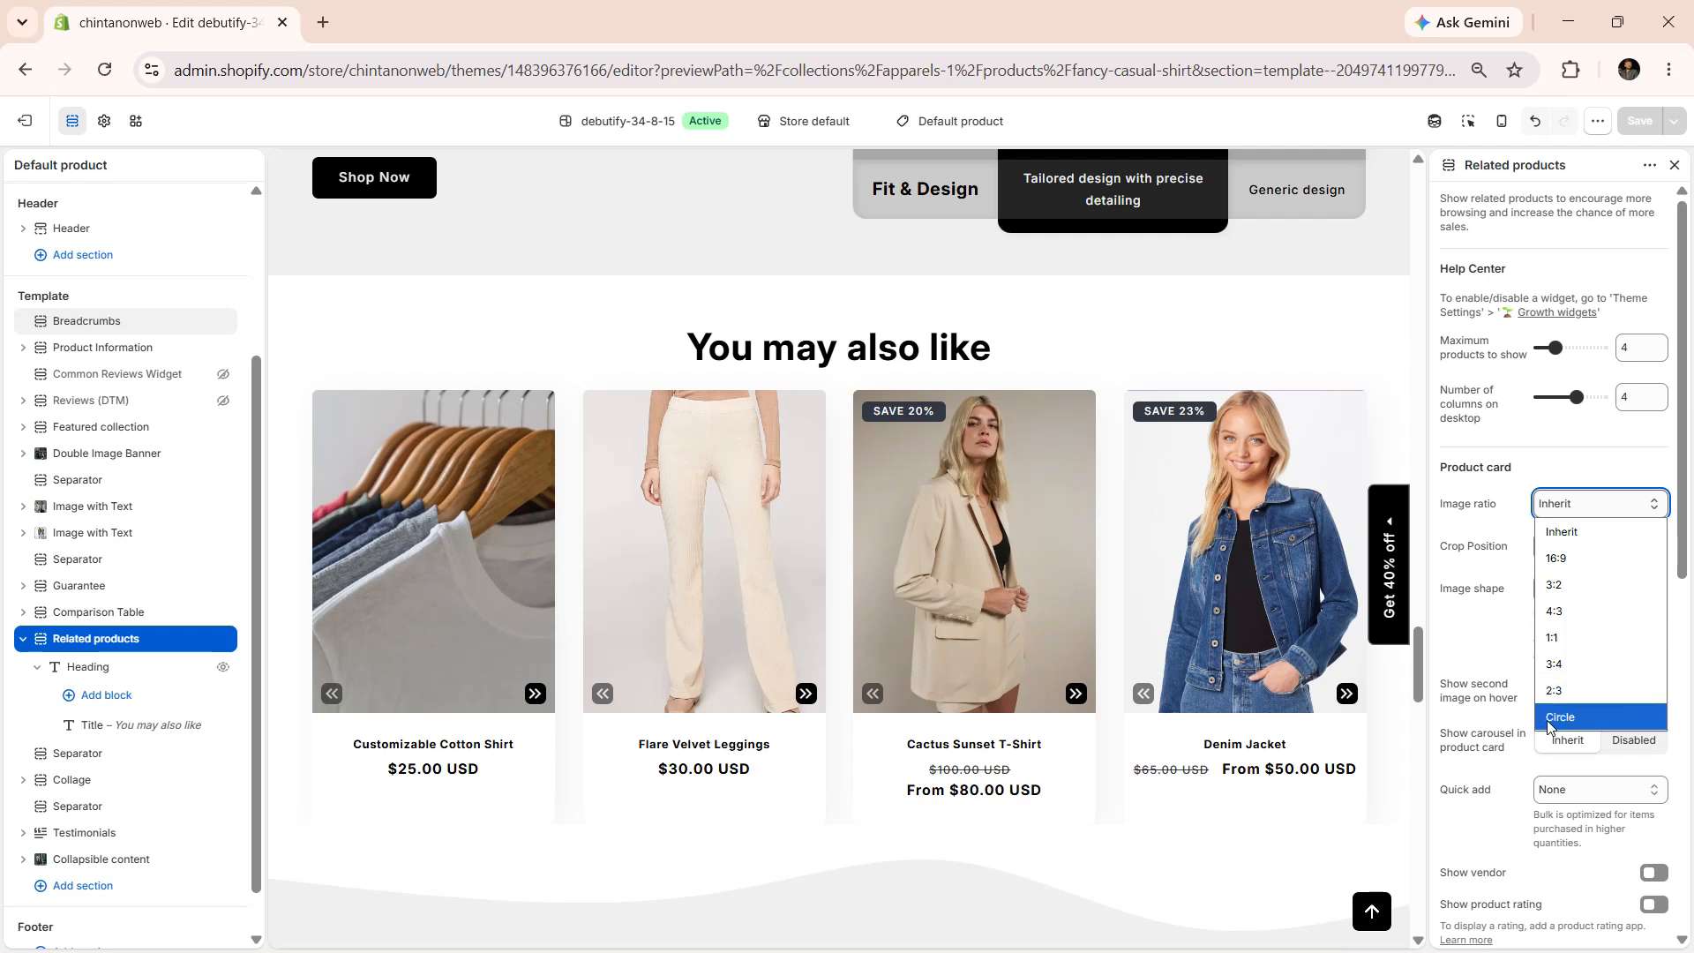
left_click(1464, 520)
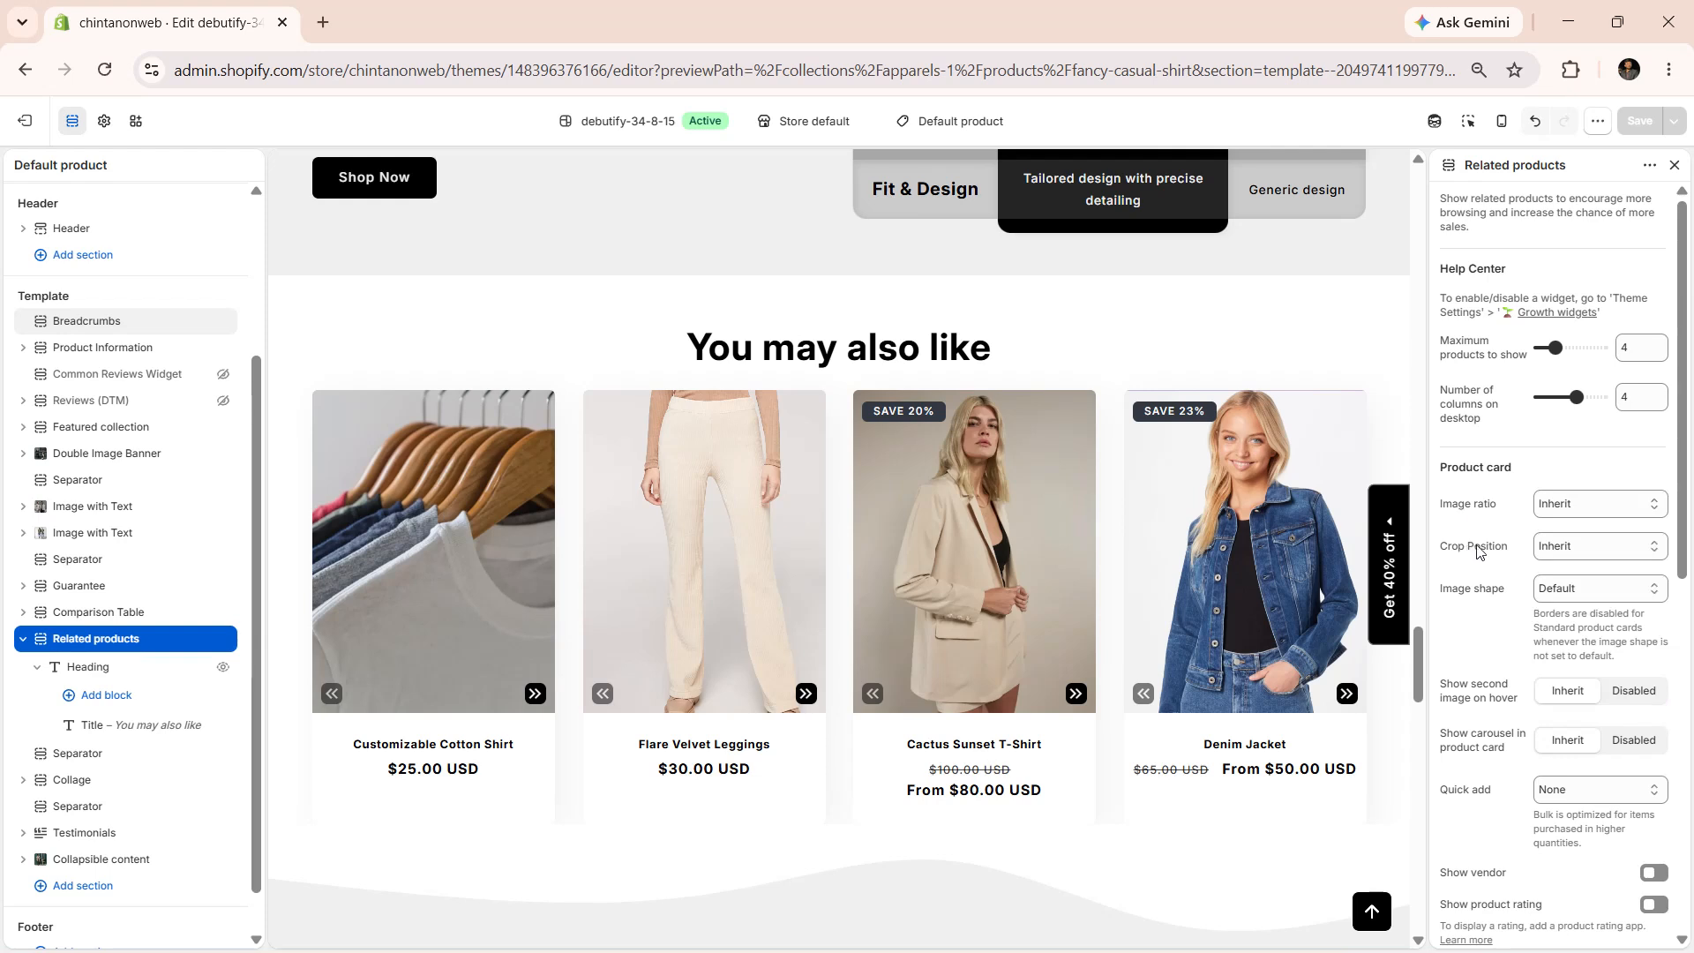
left_click(1538, 548)
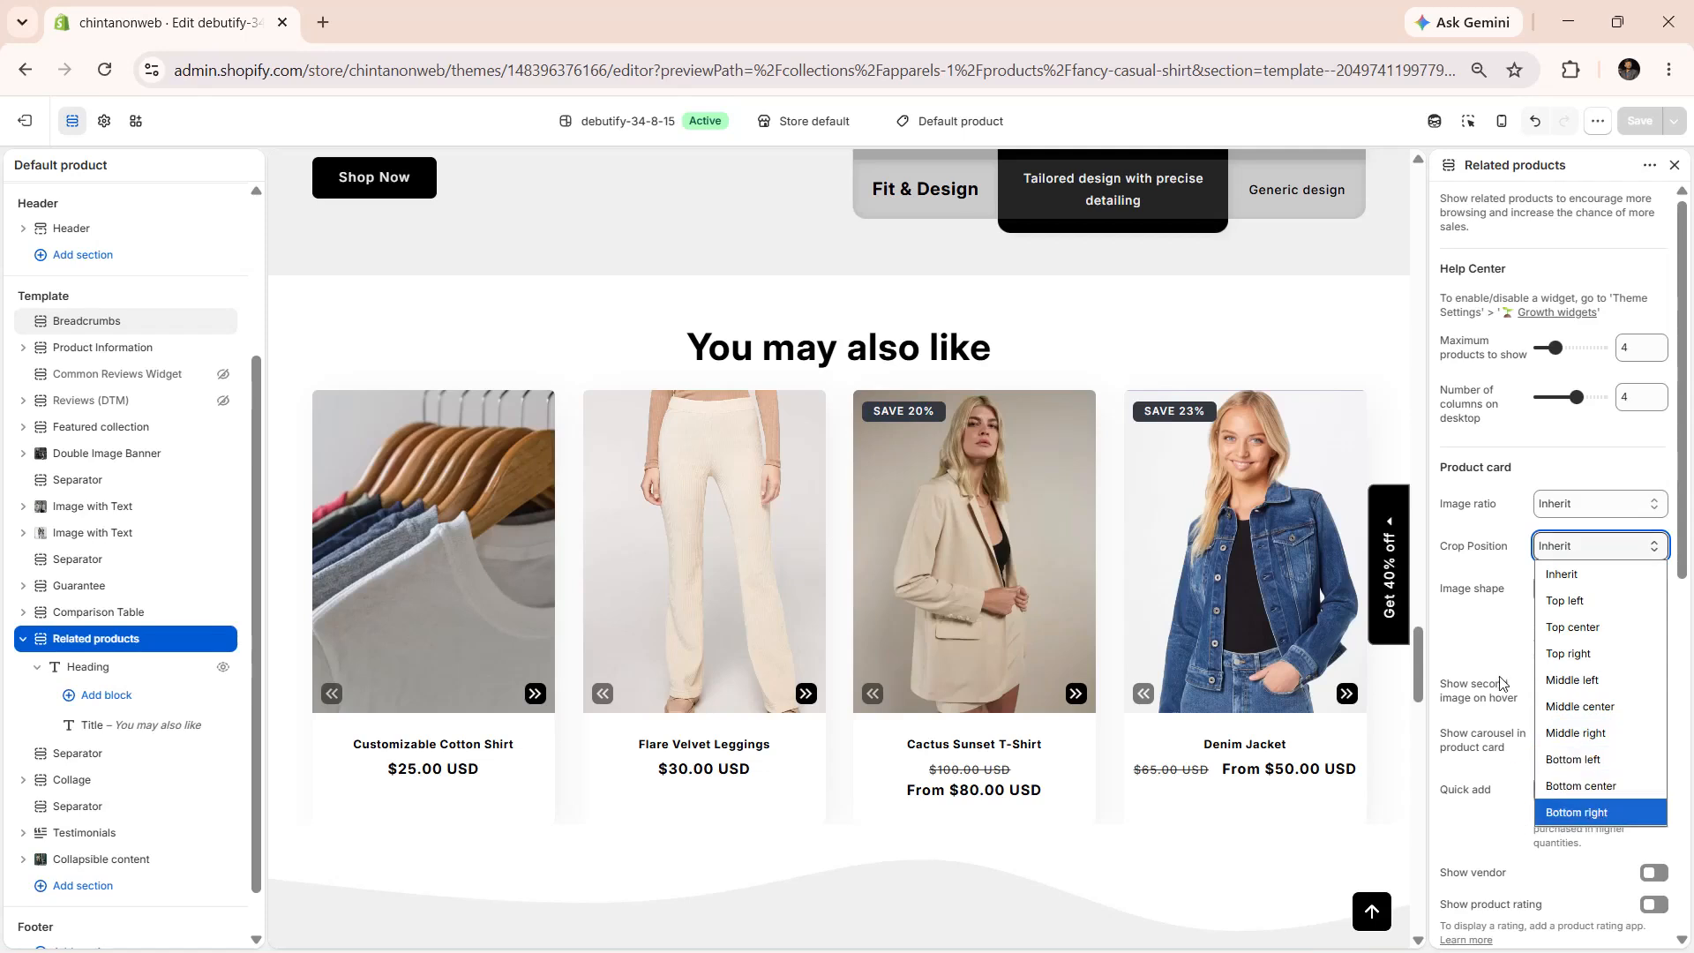
left_click(1458, 598)
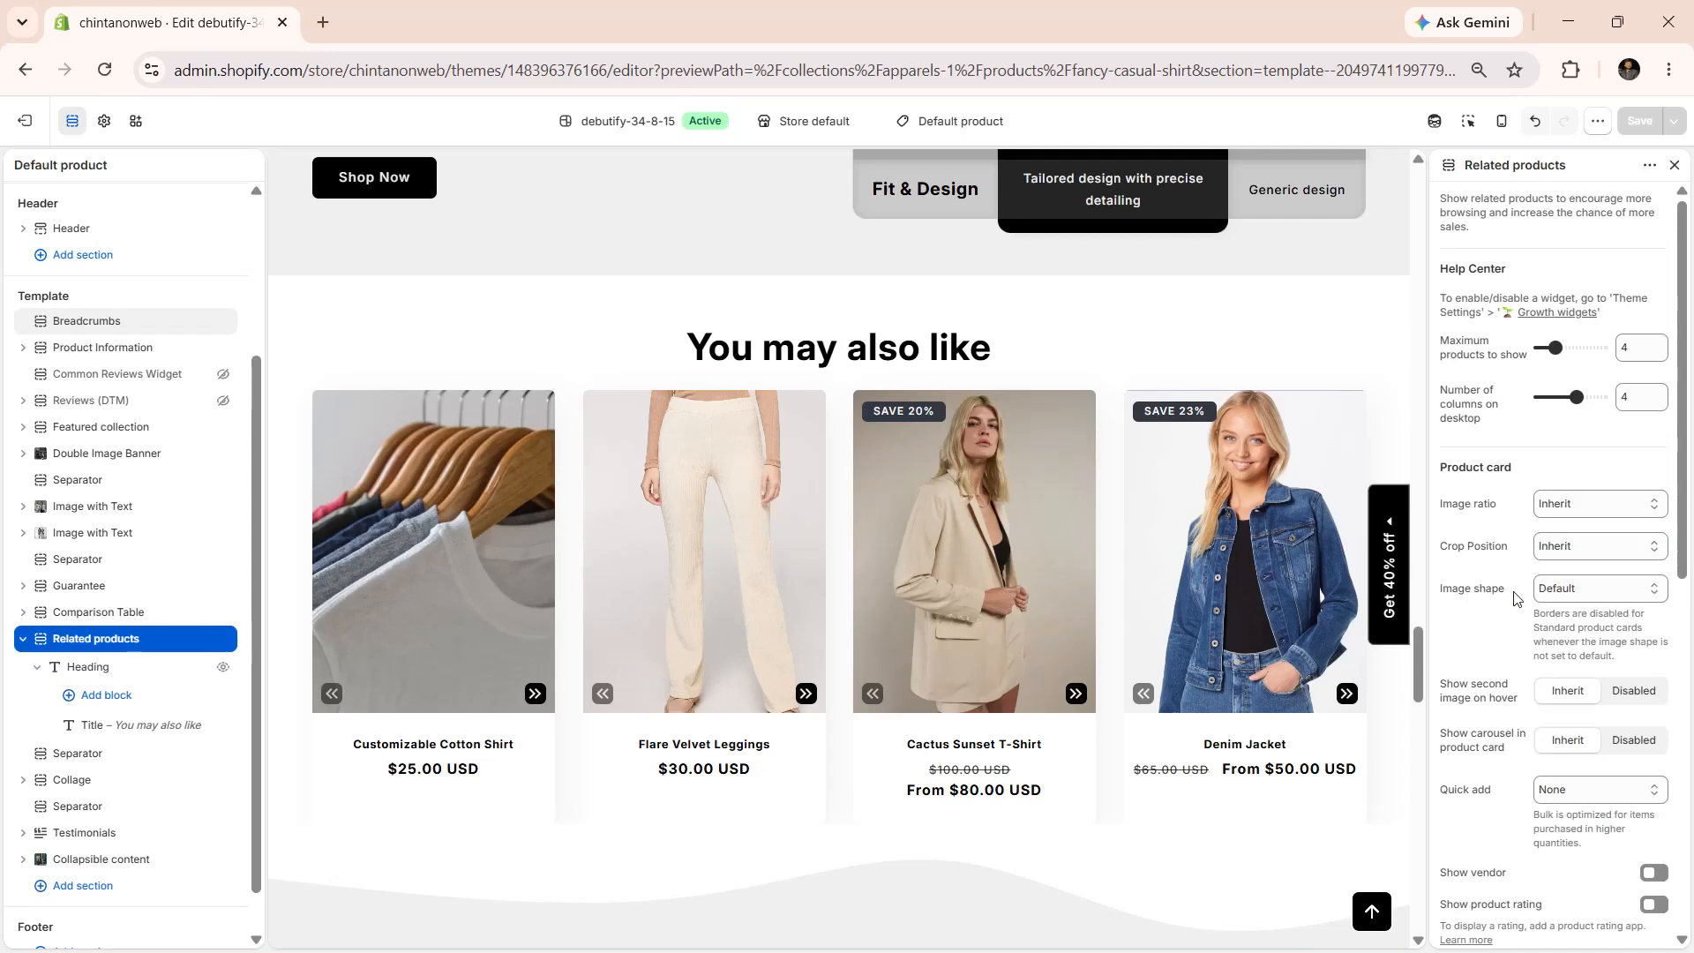
left_click(1550, 591)
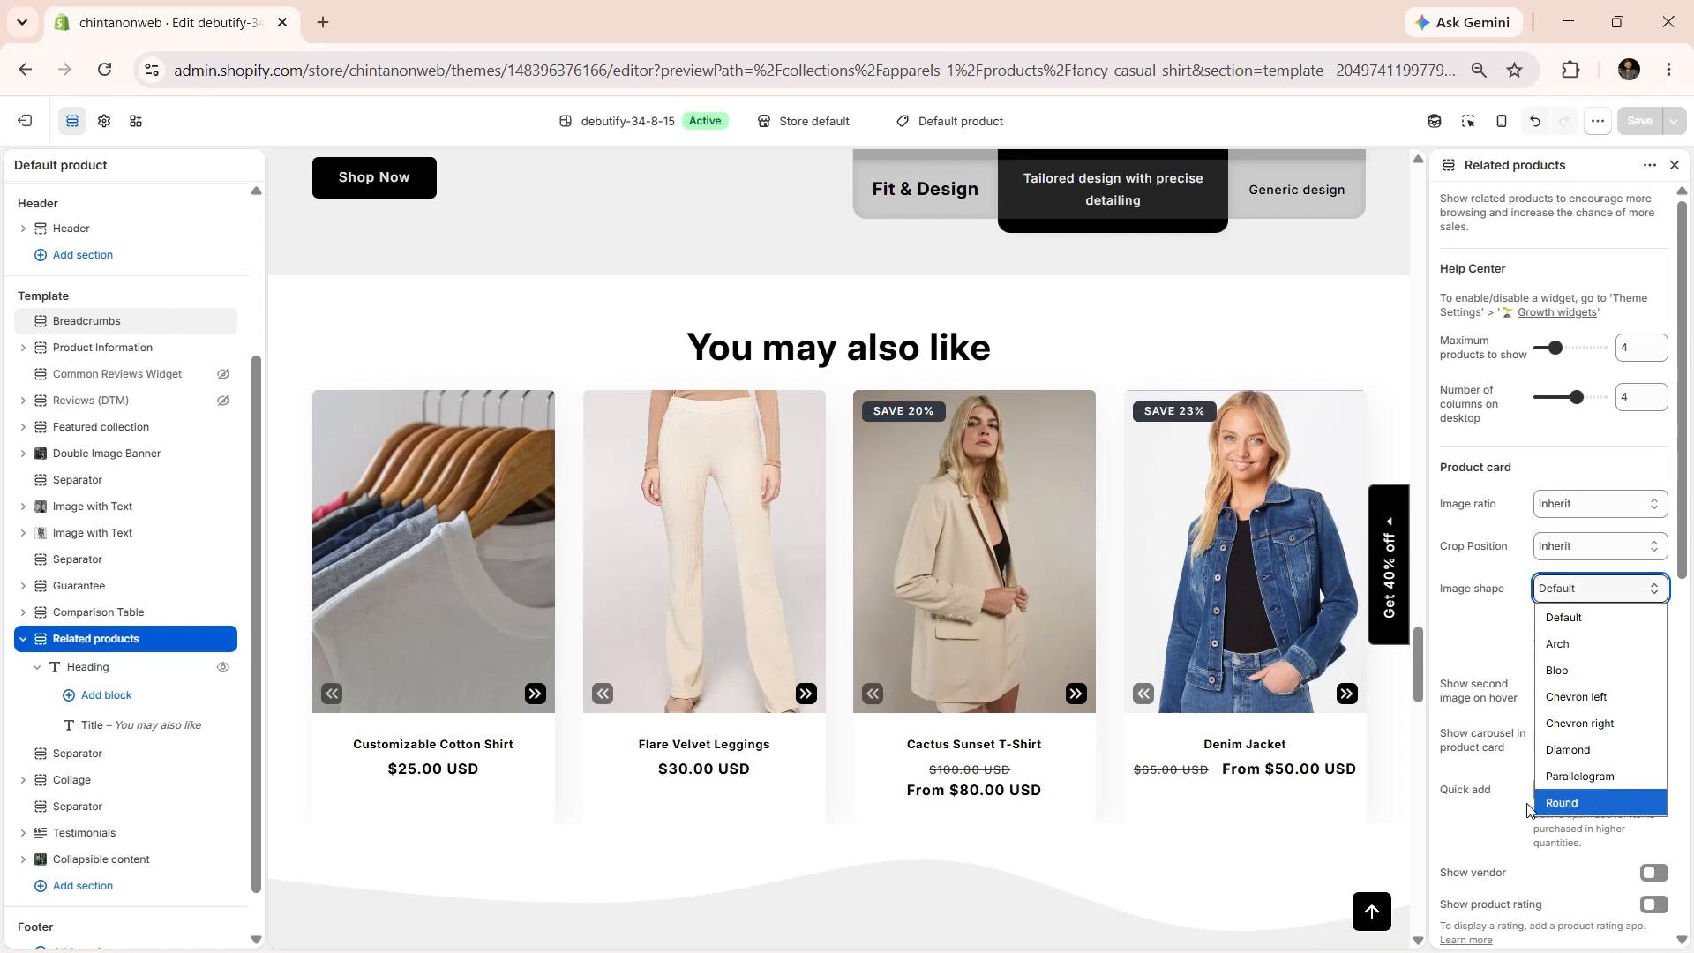
left_click(1467, 600)
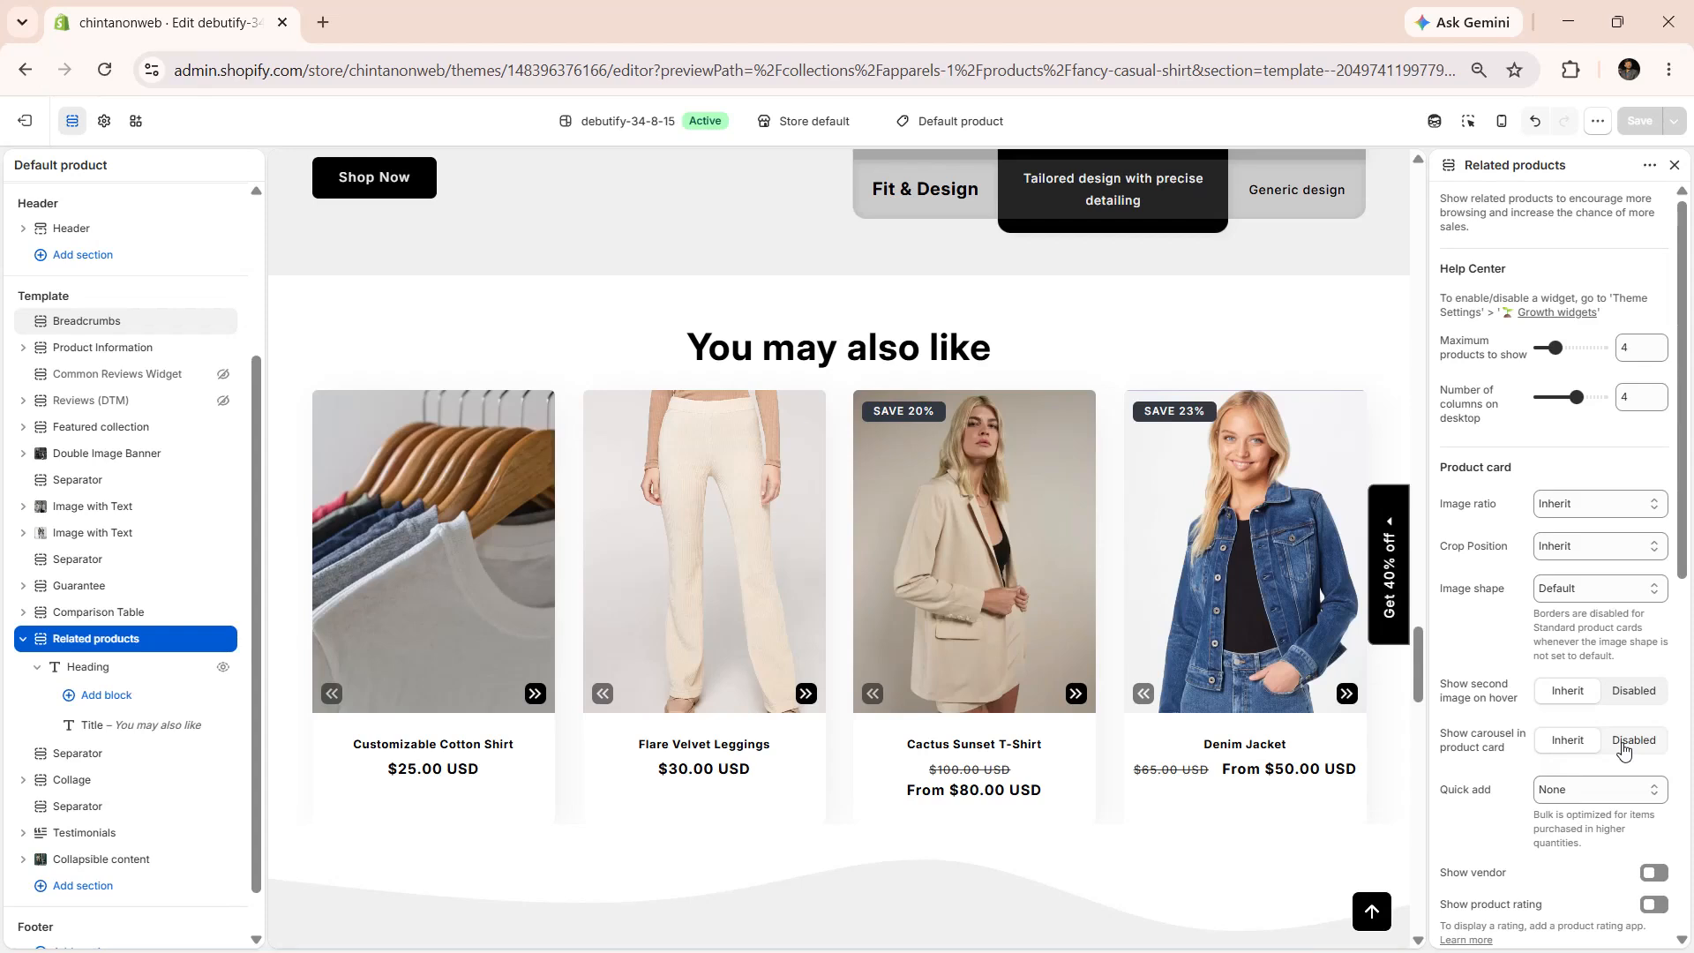
- Review the product card's Quick add options and the vendor, product rating and mobile layout settings
left_click(1549, 794)
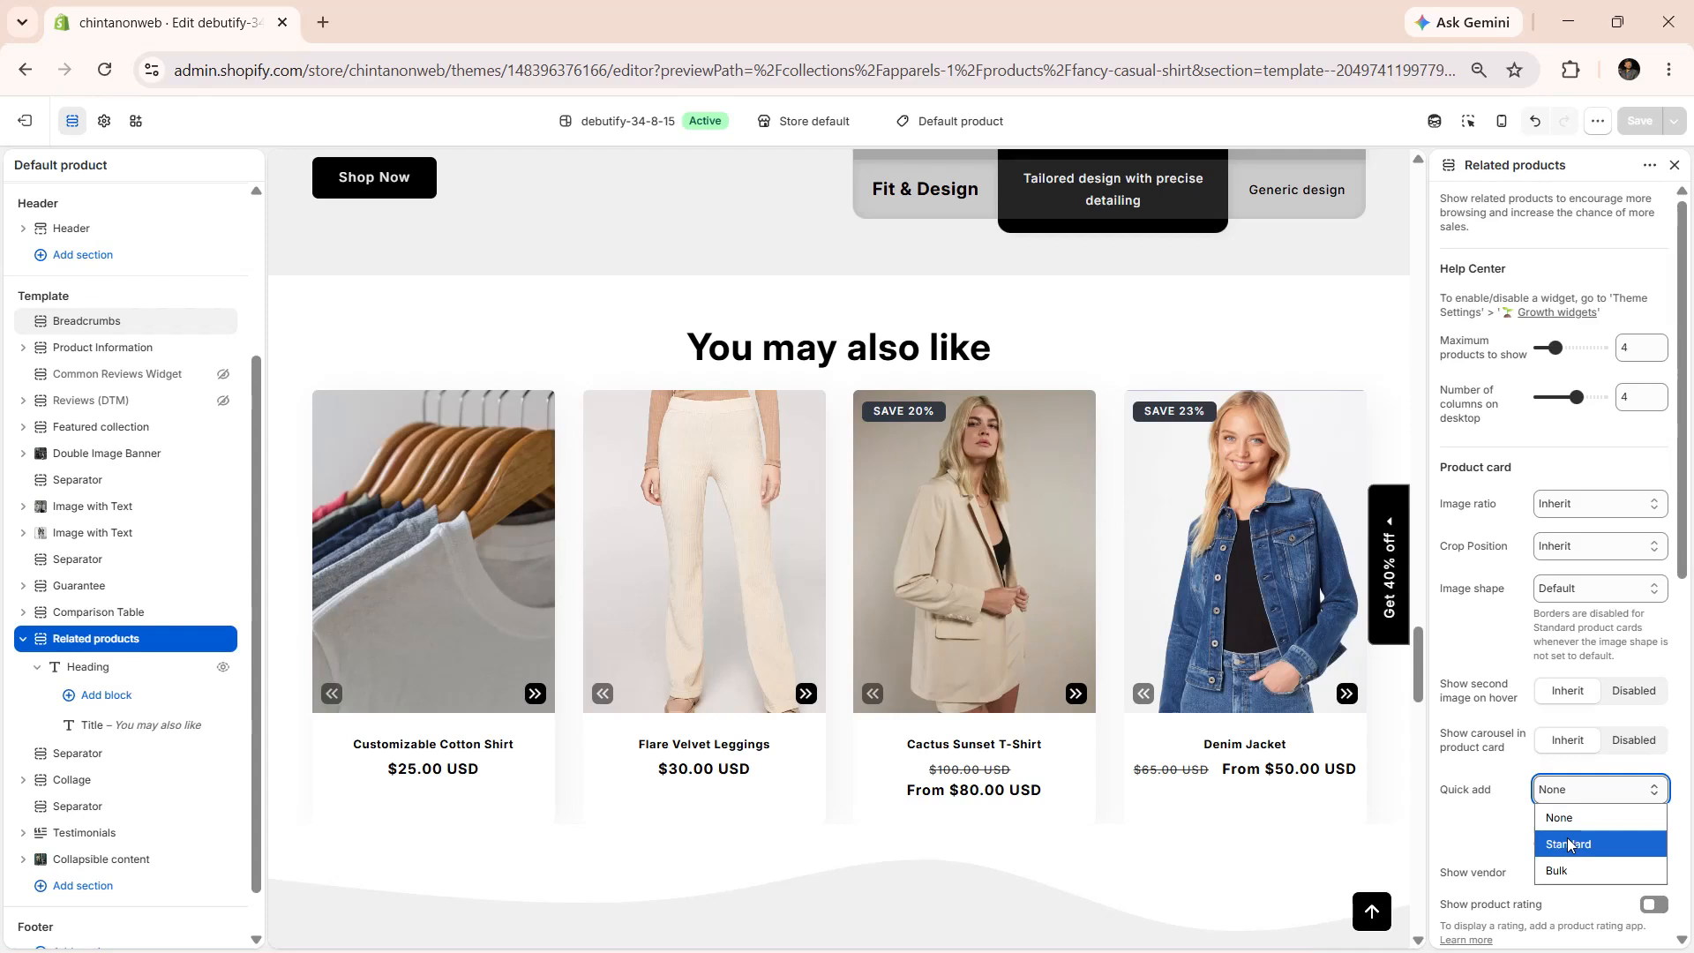
left_click(1450, 816)
scroll(1489, 783, "down", 2)
scroll(1489, 783, "down", 2)
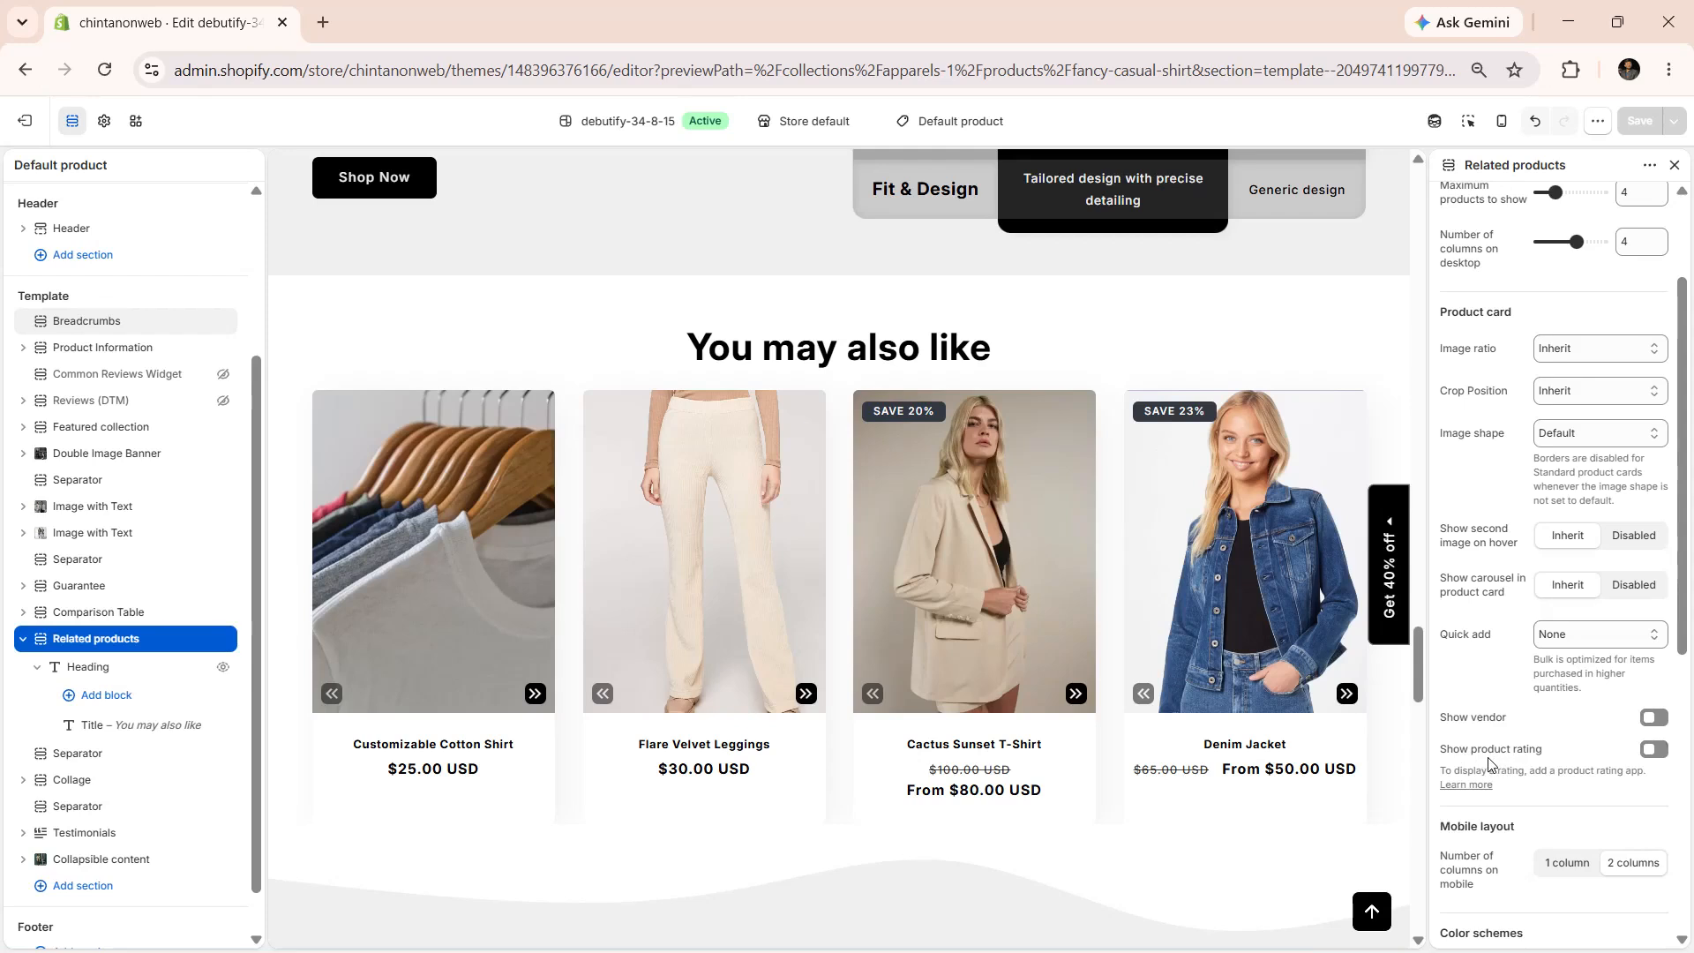
scroll(1489, 764, "down", 2)
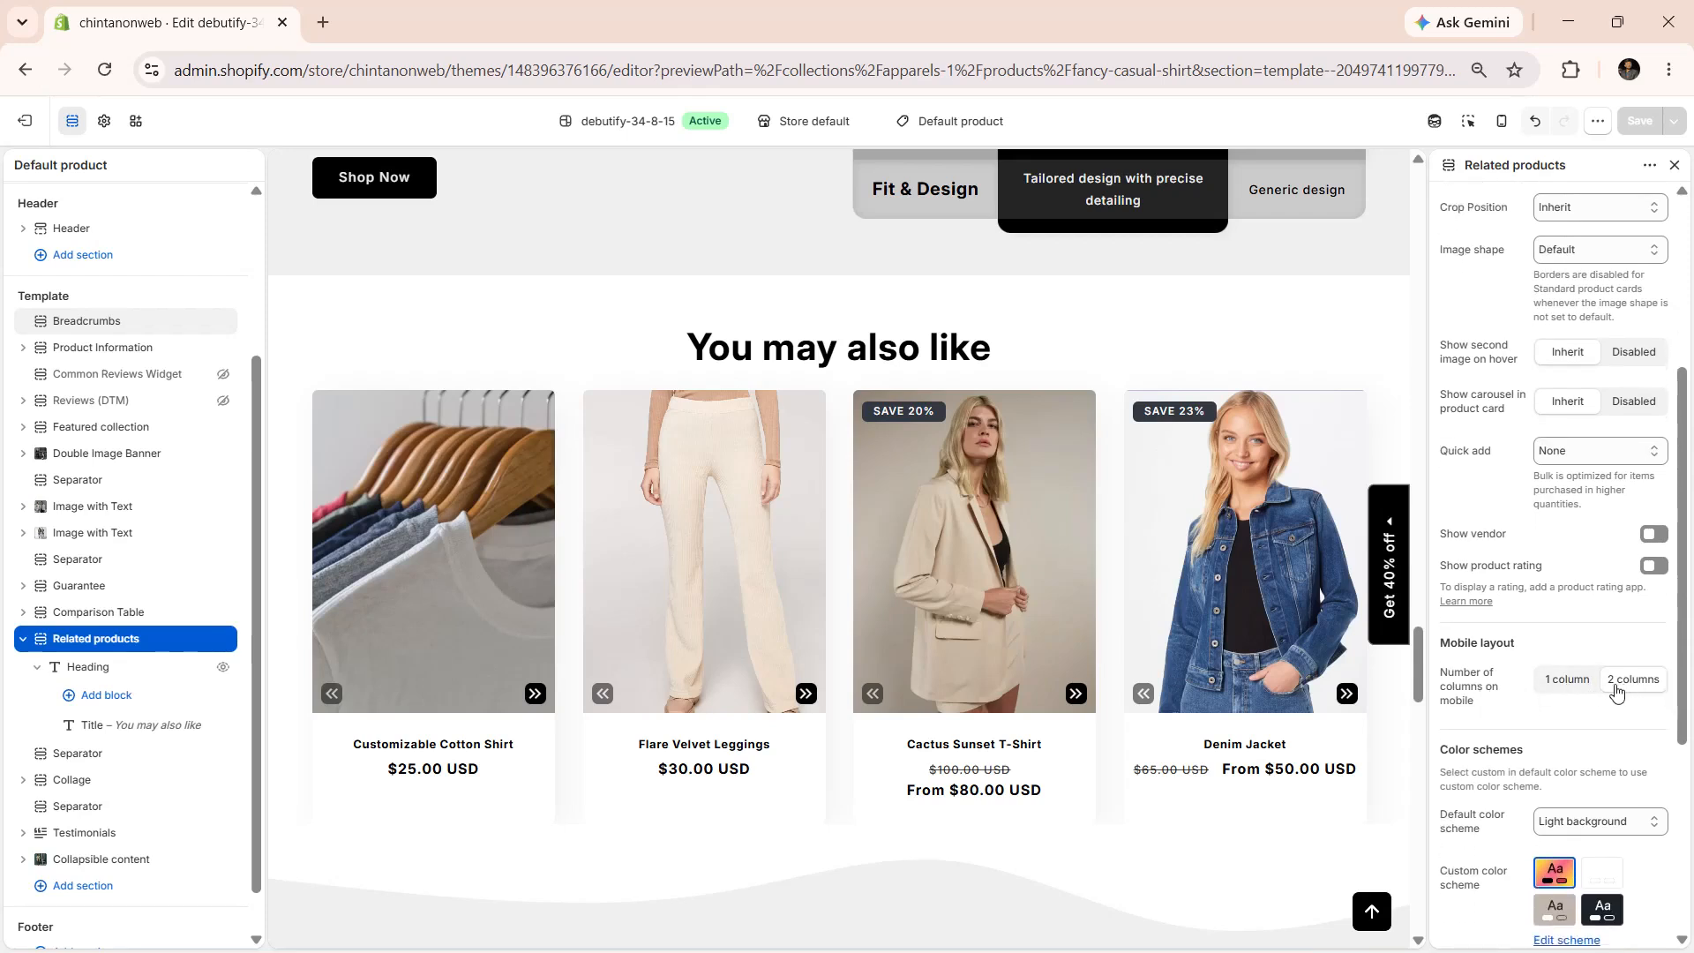
- Review the default color scheme options for the Related products section
scroll(1498, 700, "down", 2)
left_click(1560, 644)
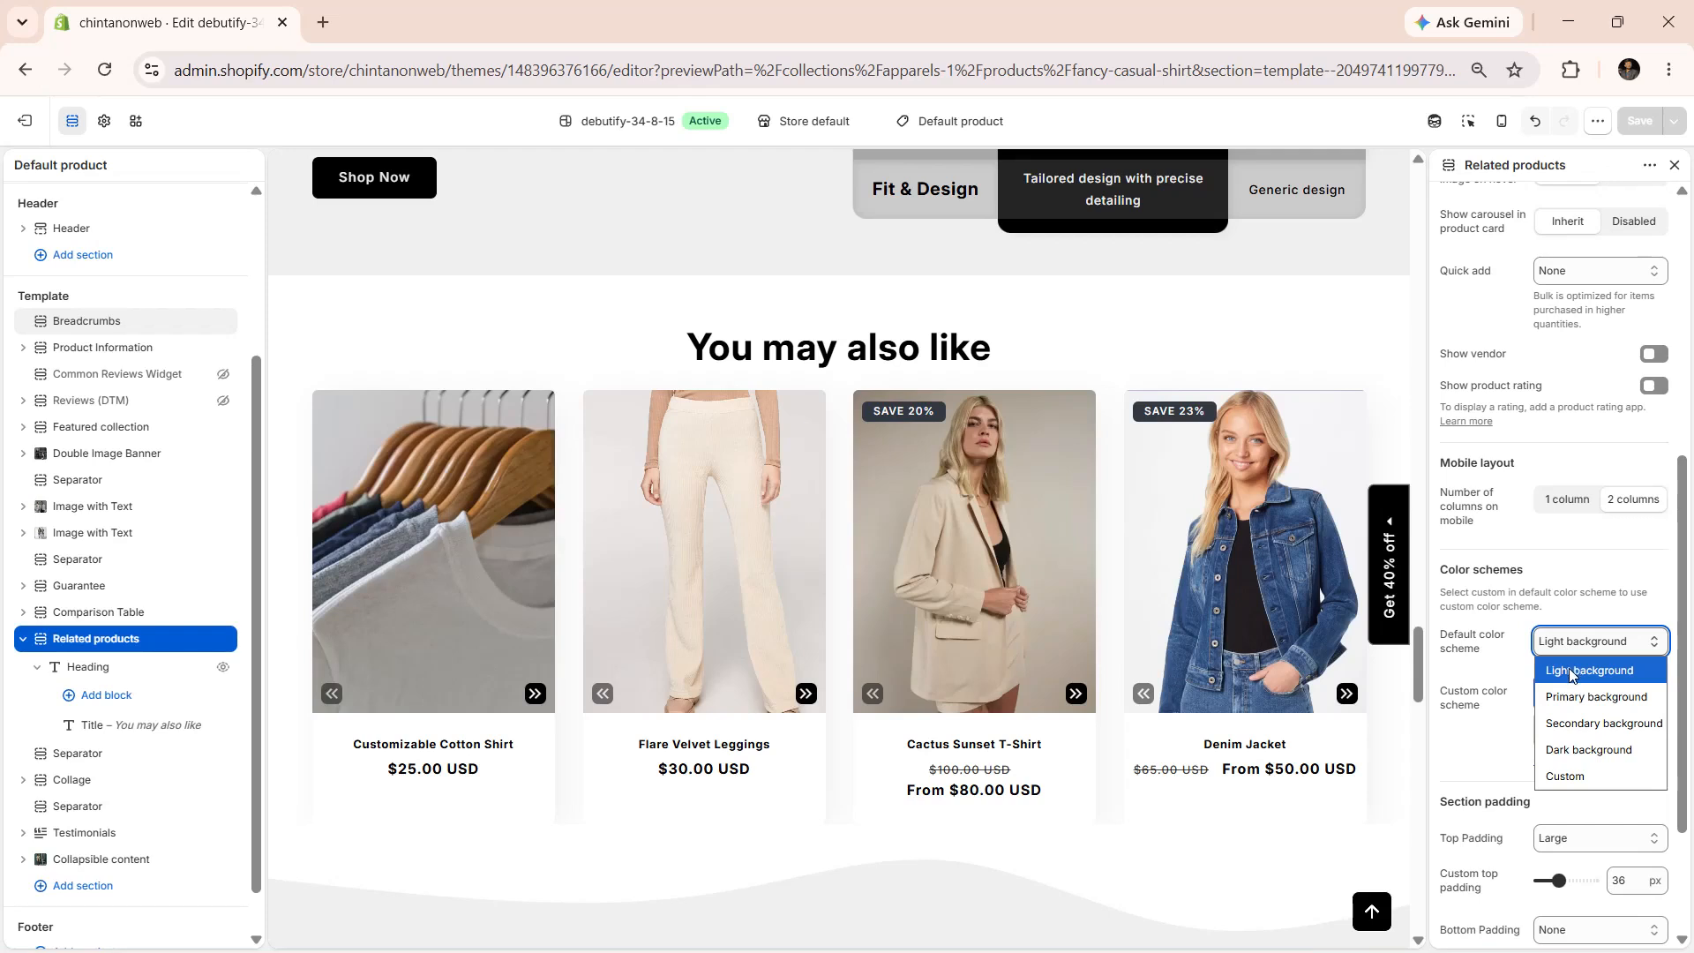
left_click(1492, 777)
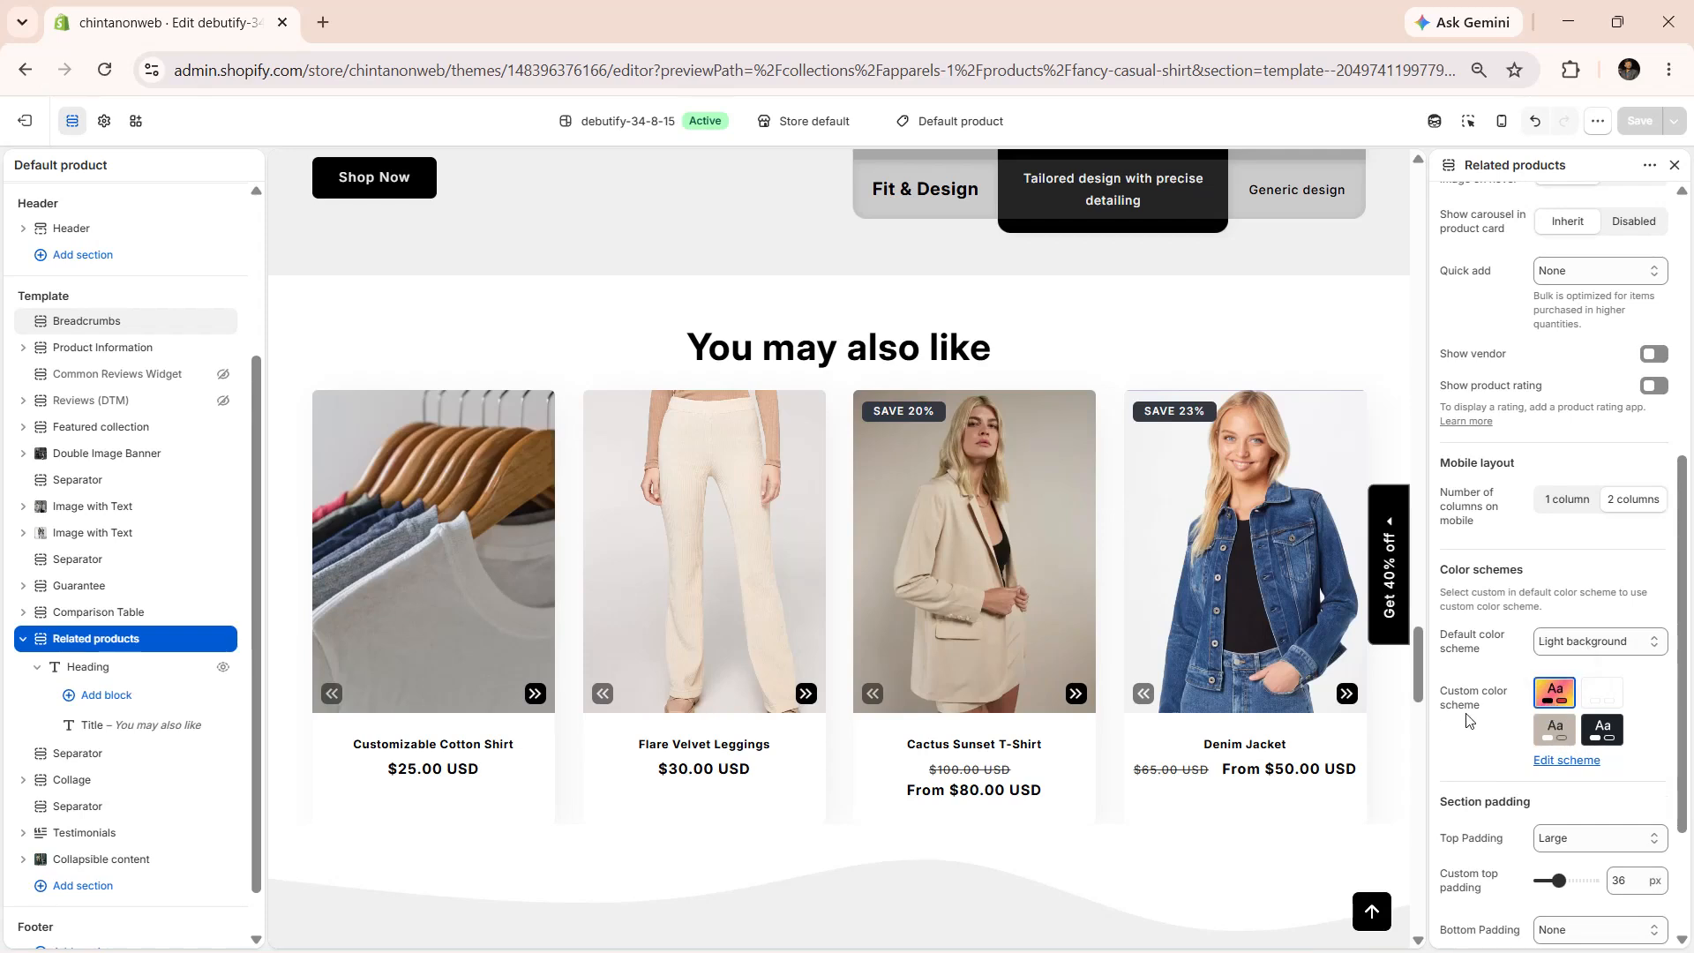
- Review the Related products section's top and bottom padding options, keeping the bottom padding at None
scroll(1473, 846, "down", 2)
left_click(1580, 661)
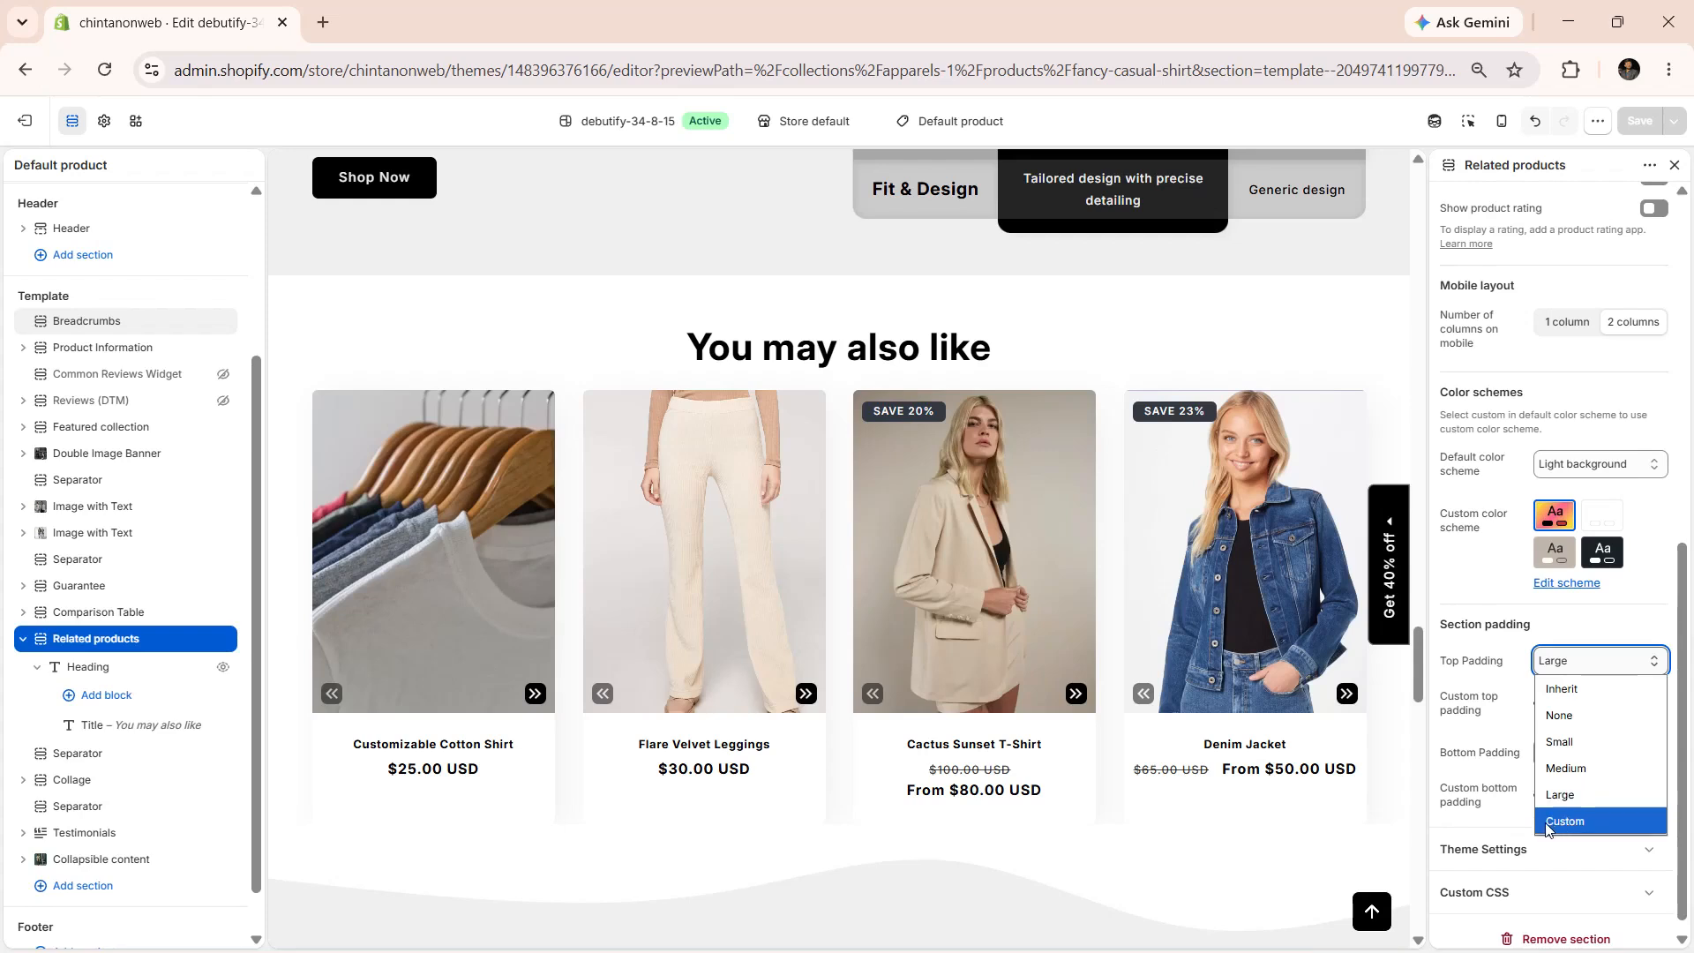
left_click(1502, 719)
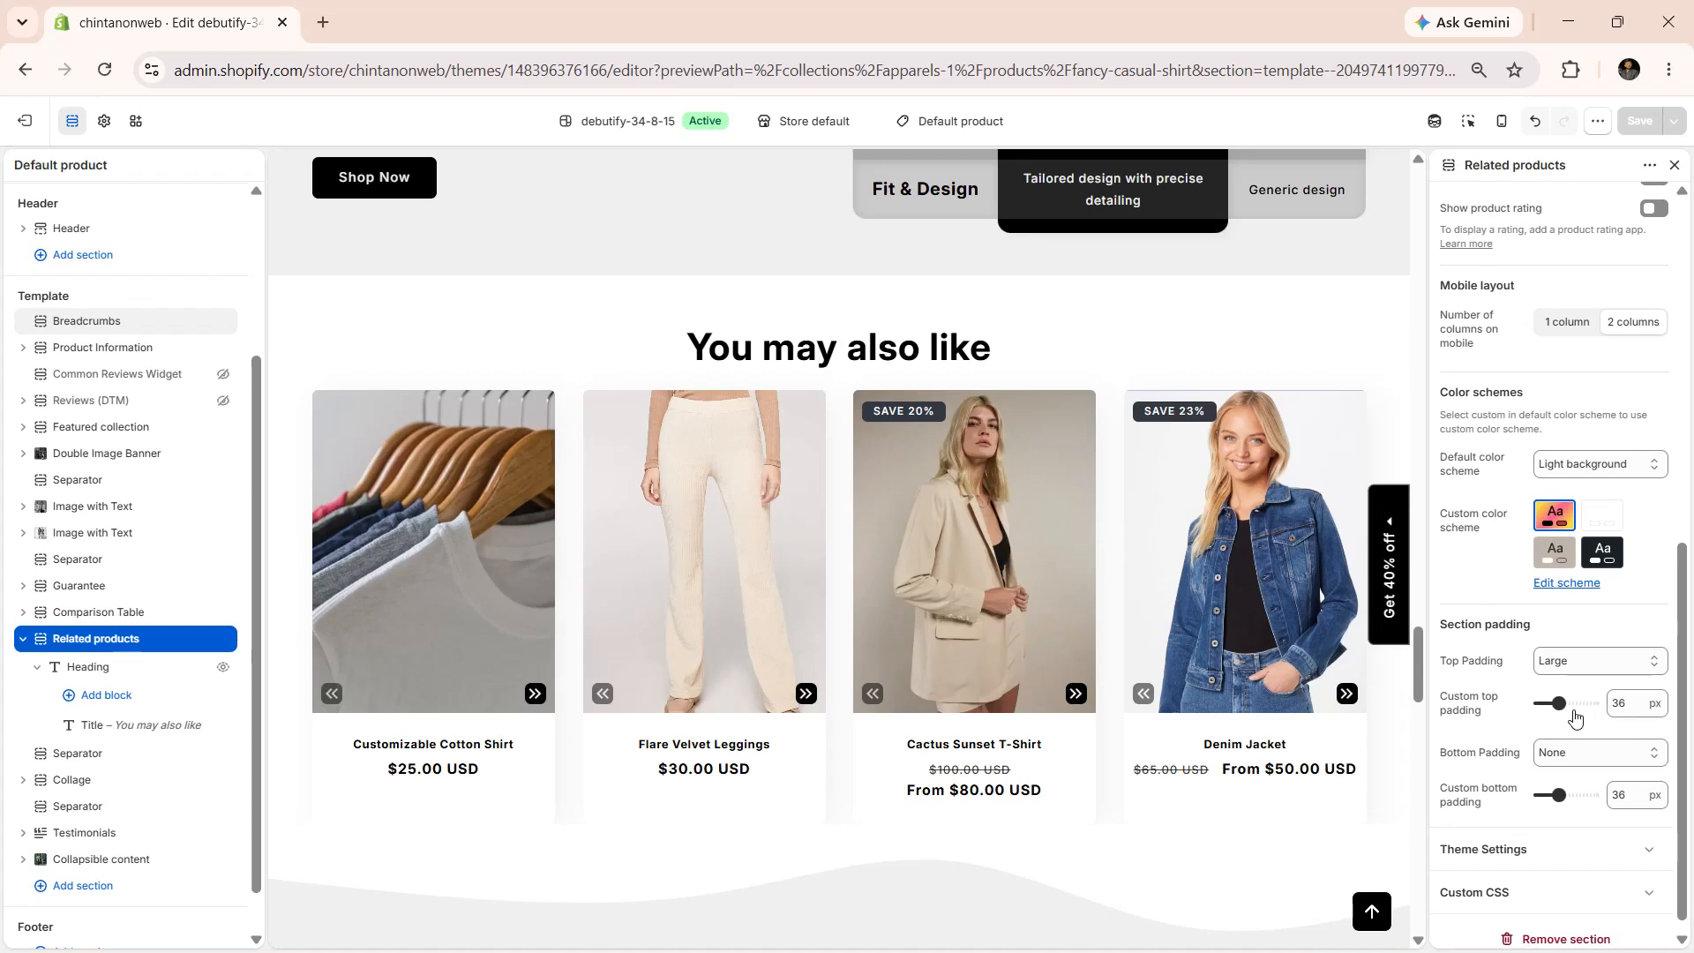
left_click(1558, 753)
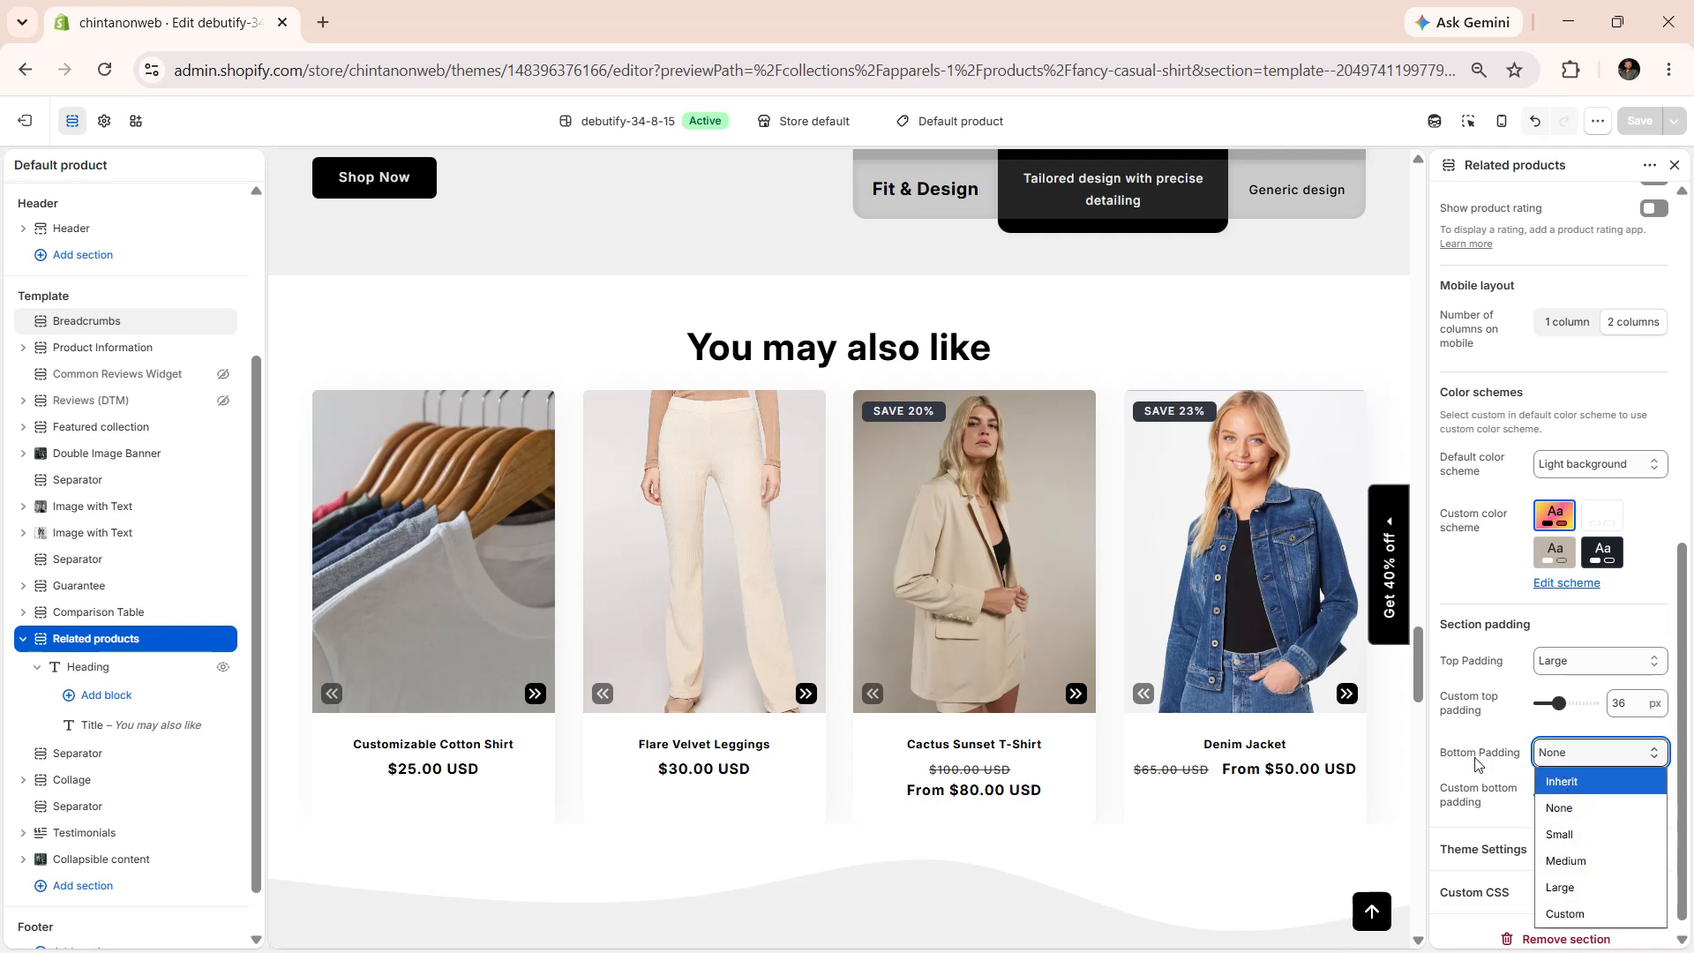
left_click(1540, 809)
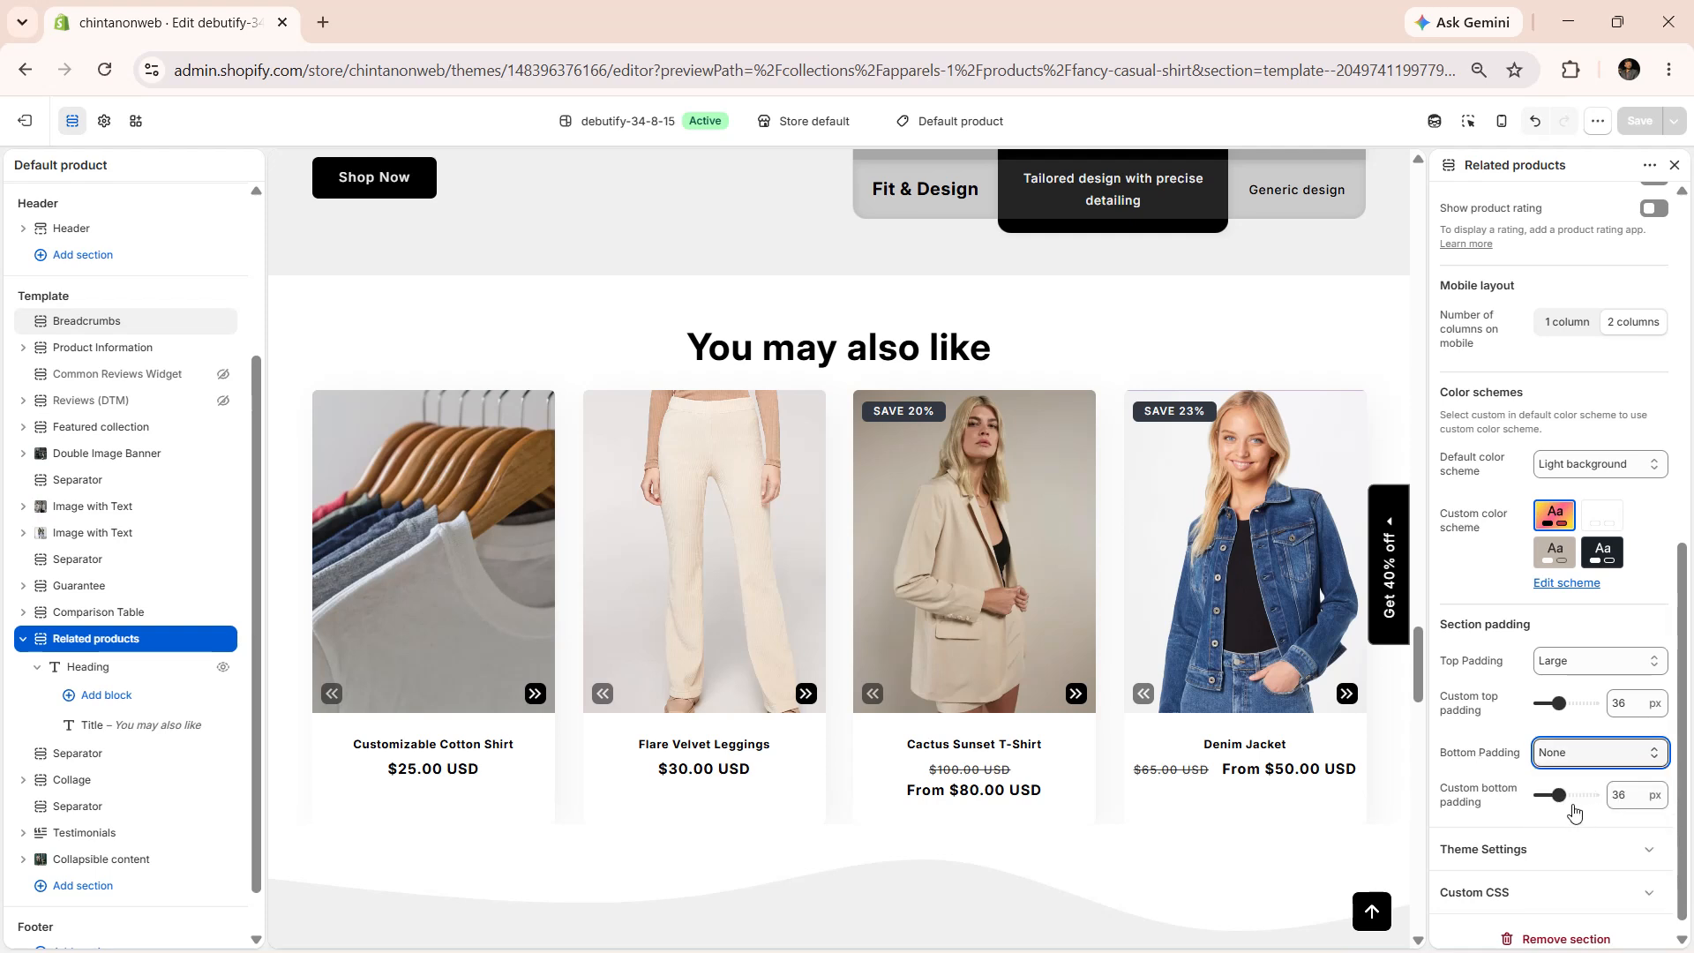
- Review the blocks that can be added to the Related products heading, and close the list without adding one
left_click(102, 701)
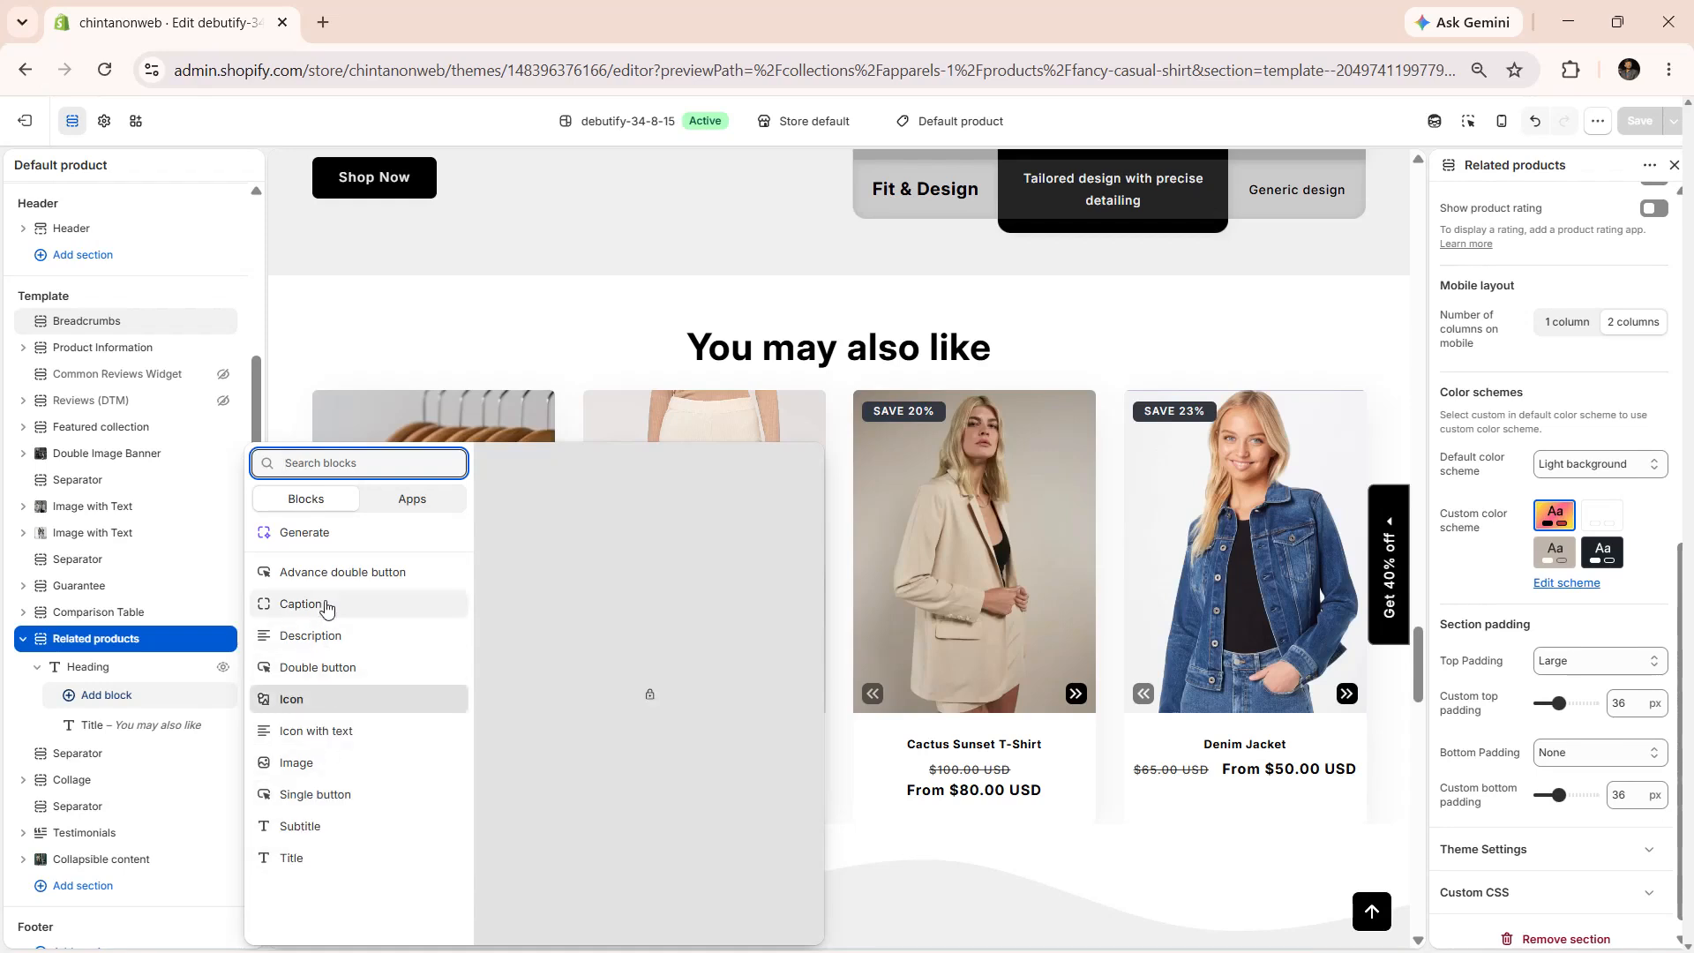
left_click(964, 856)
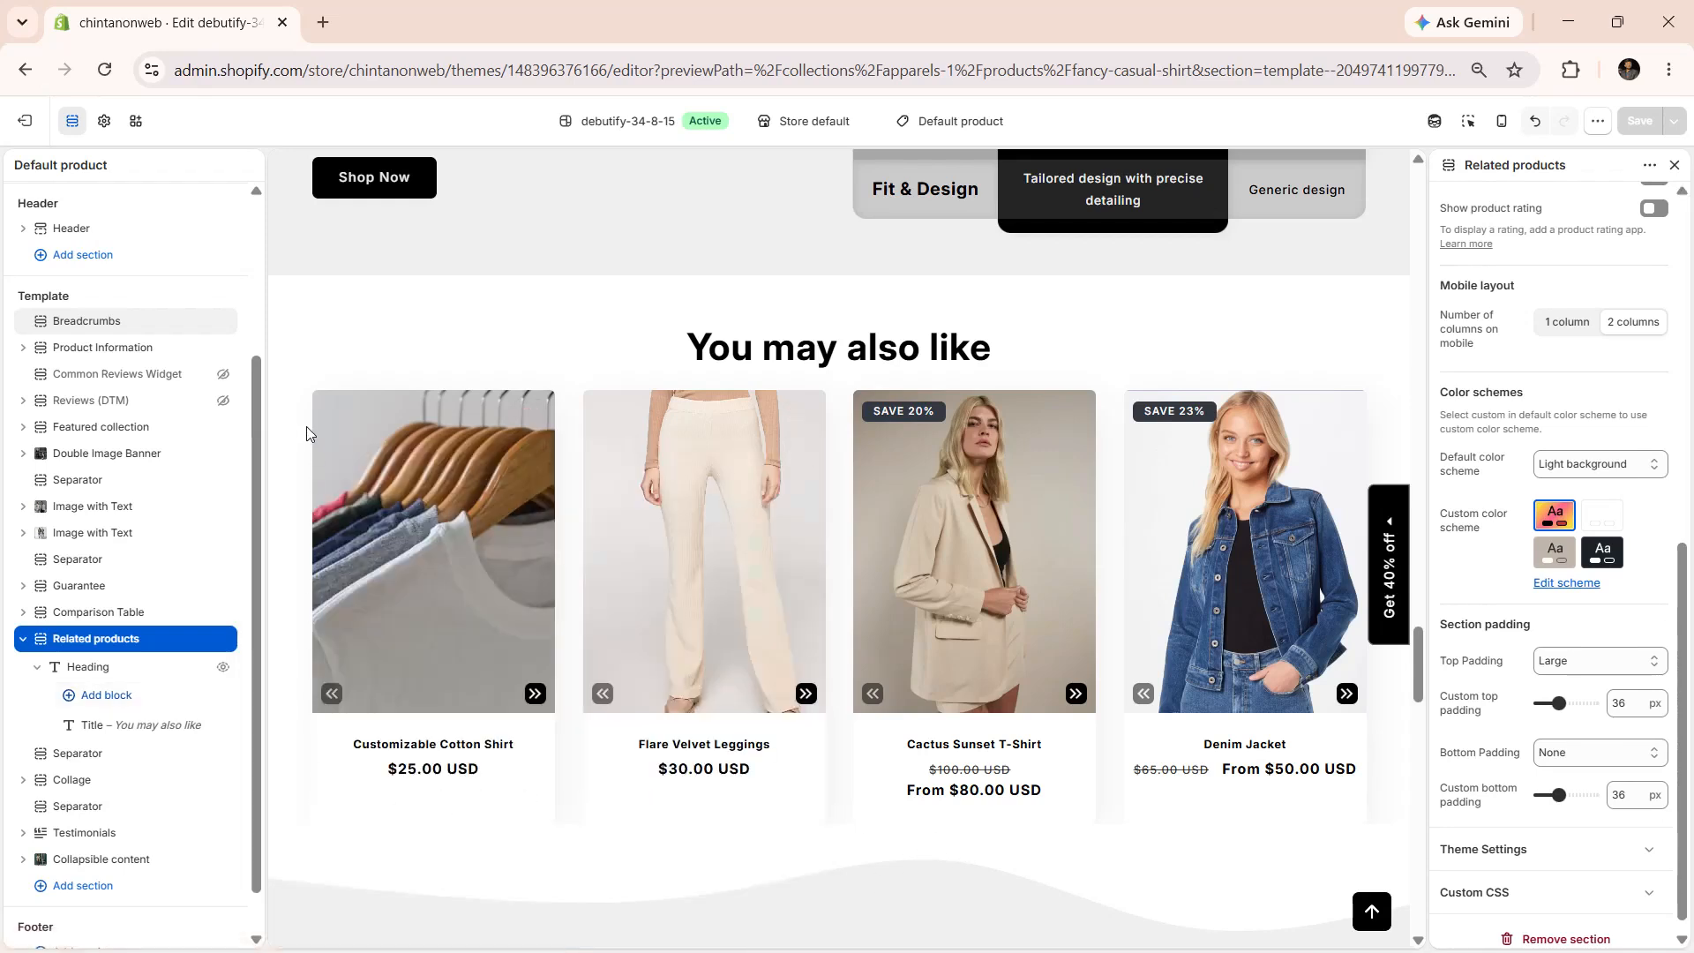